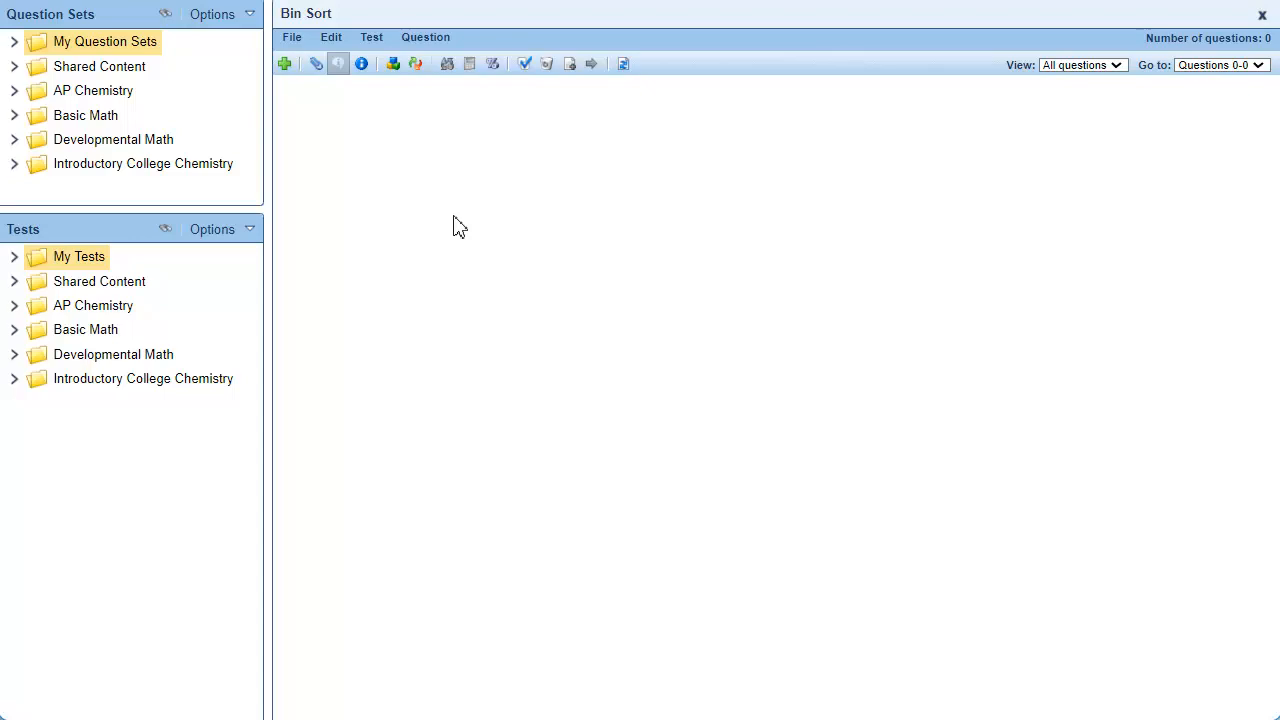
Create a new question of the Bin Sort type
click(292, 68)
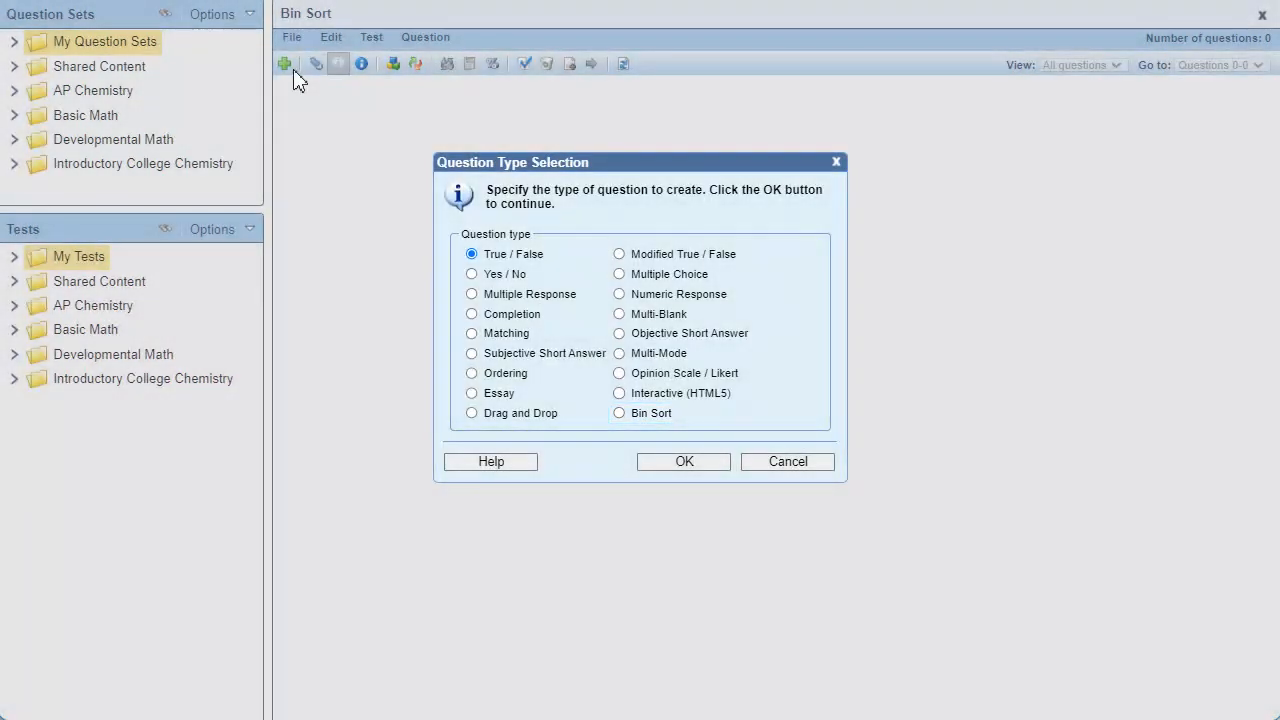
click(638, 412)
click(684, 462)
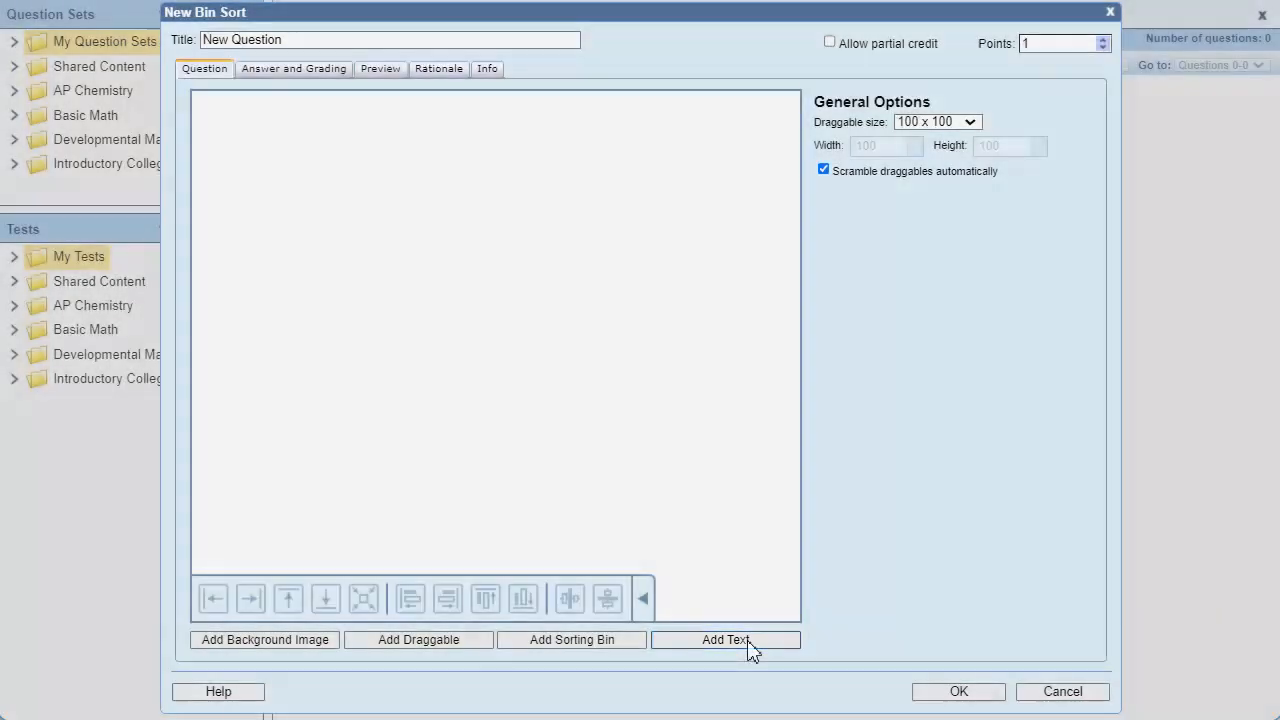
Add the text "Sort the animals into the correct classes." at 14pt and widen its box to about 367 so it fits one line
click(750, 645)
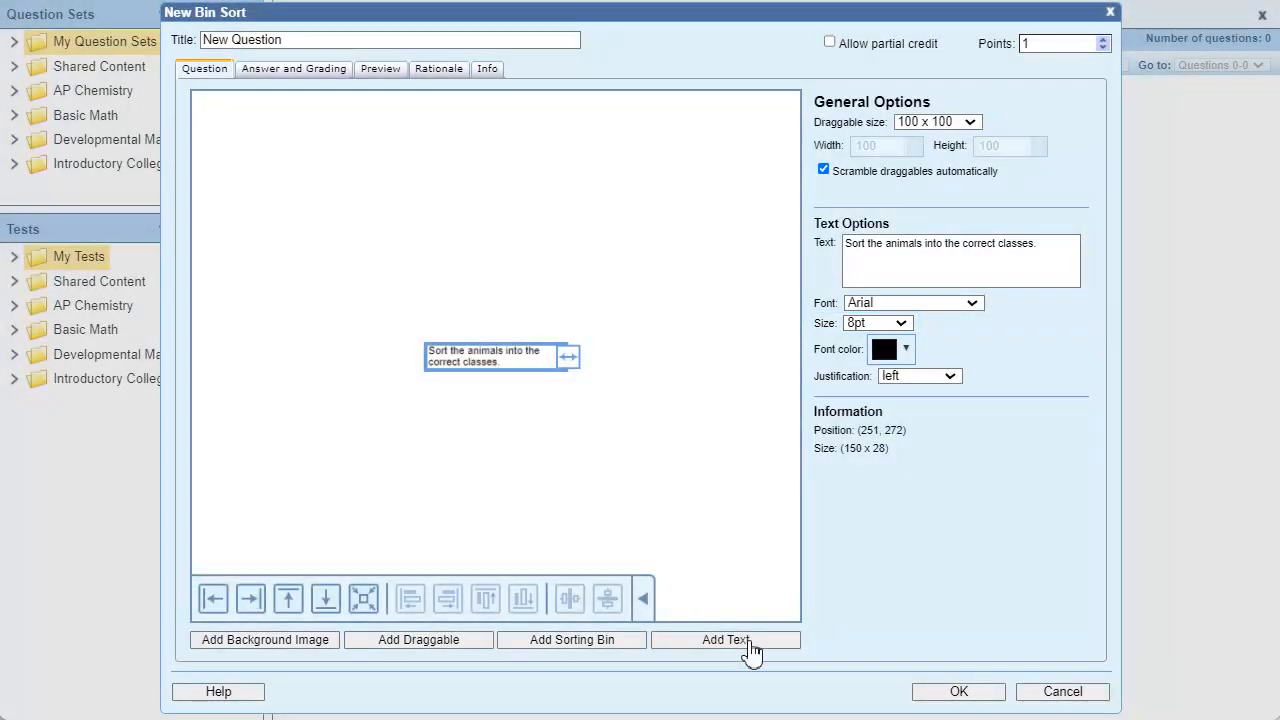
click(902, 323)
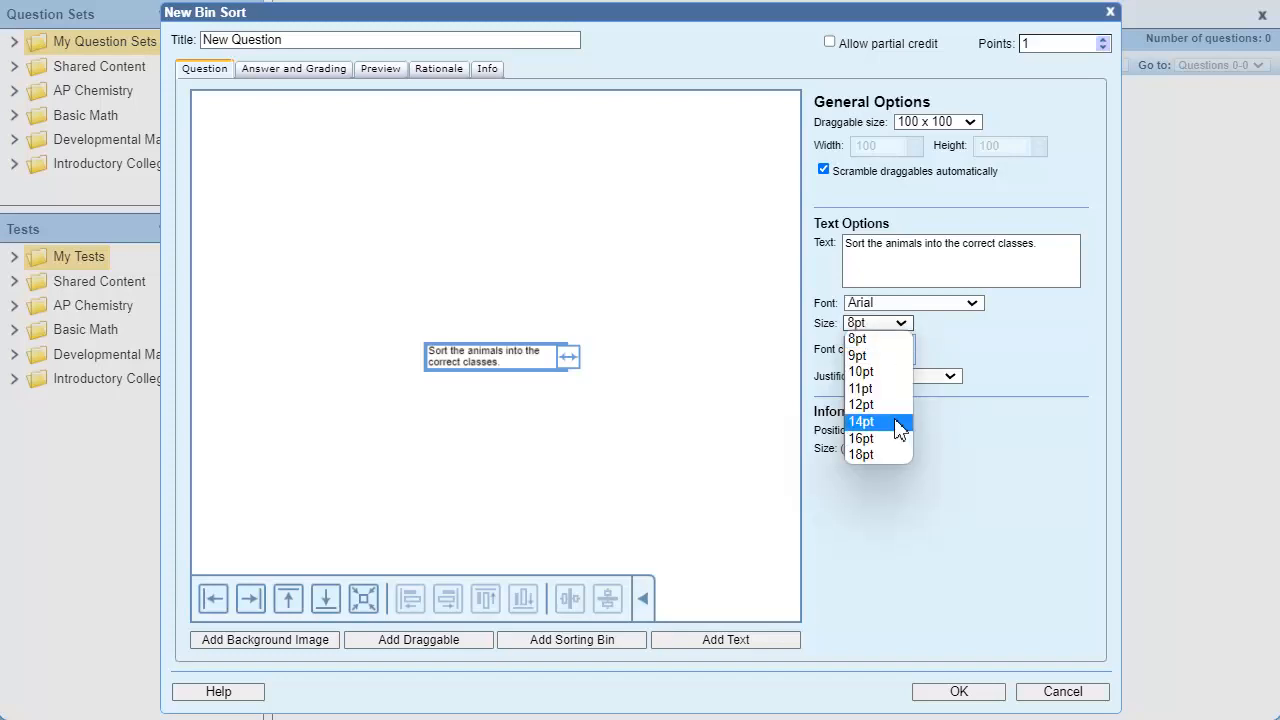
click(899, 422)
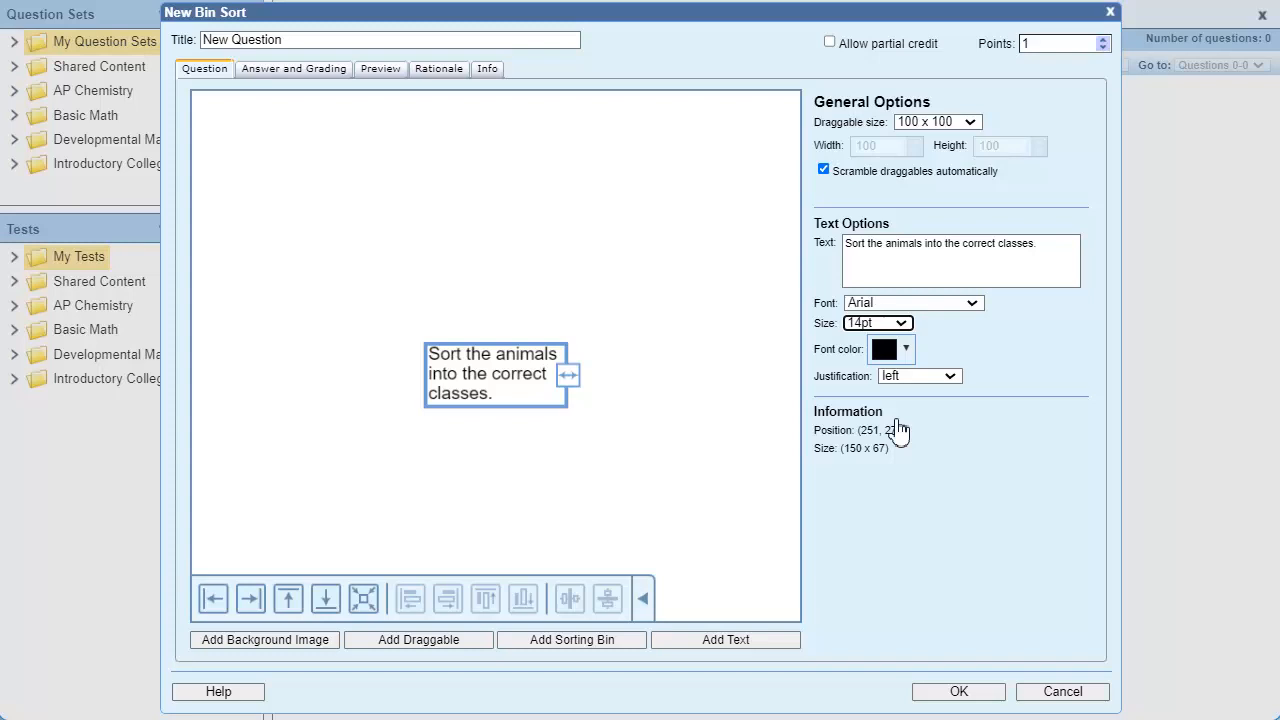
drag(569, 378, 586, 382)
drag(585, 382, 777, 383)
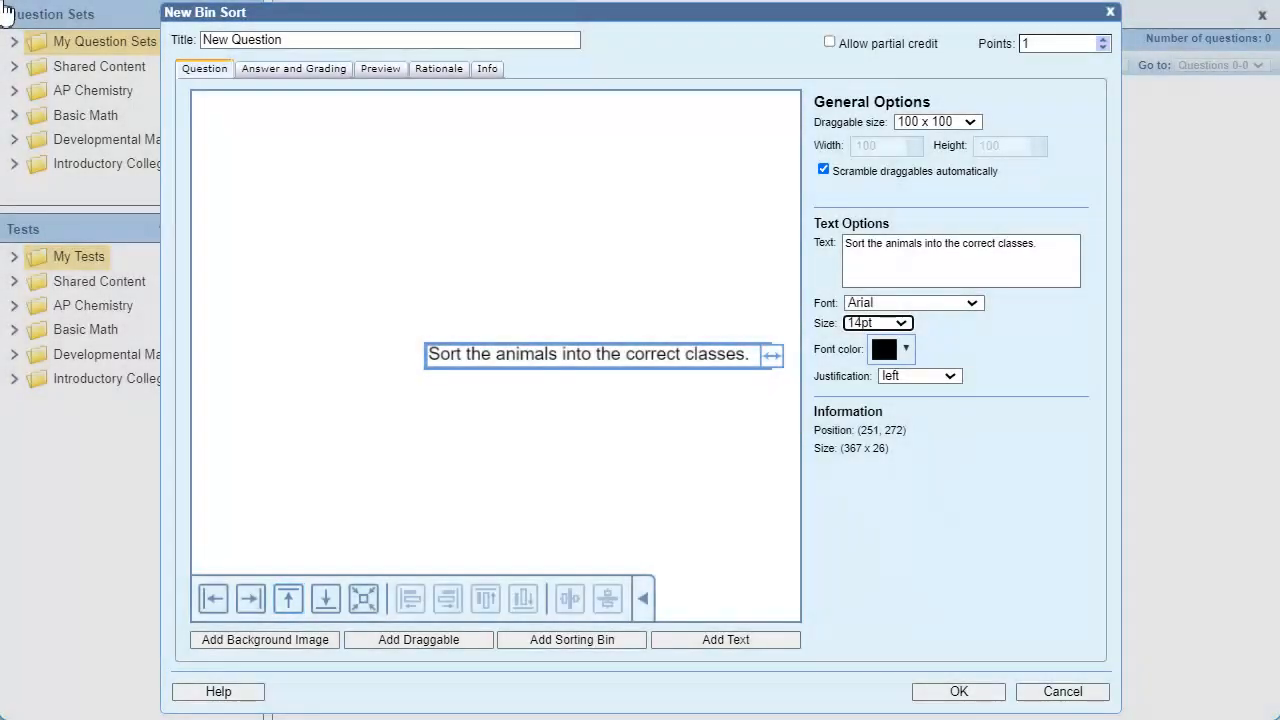
Move the instruction text to the upper-left corner of the question canvas
click(297, 611)
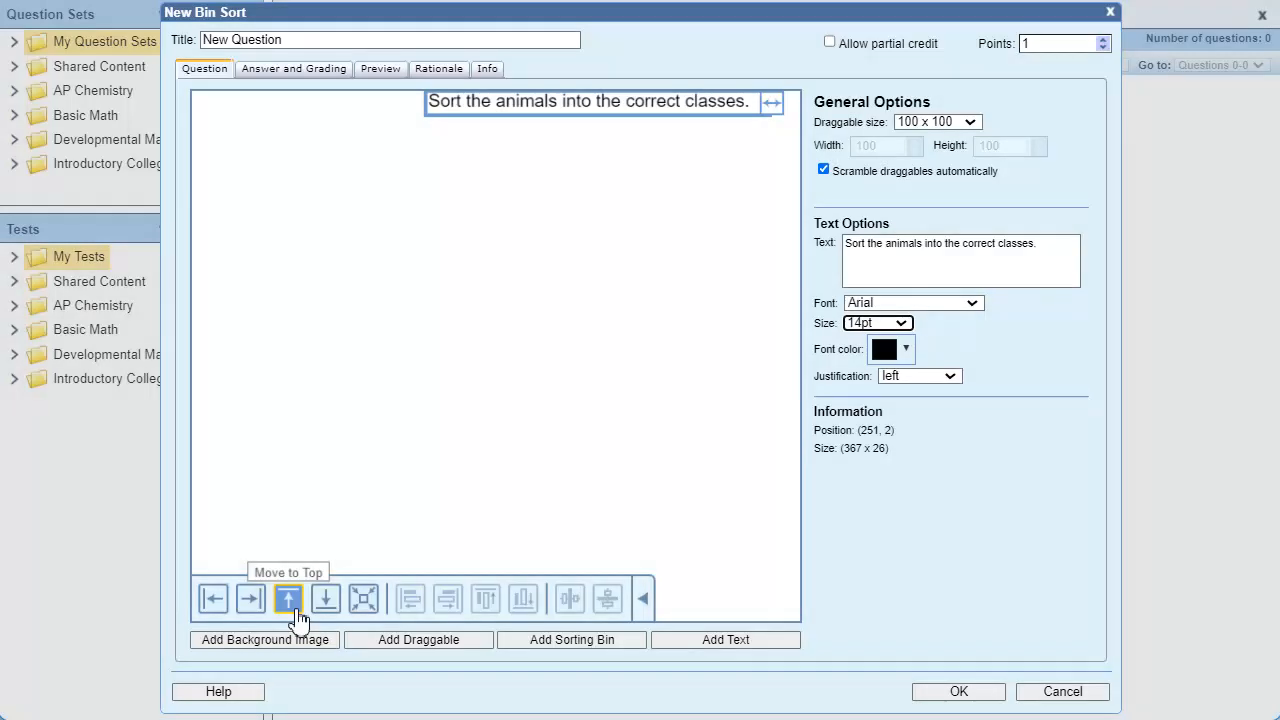
click(215, 612)
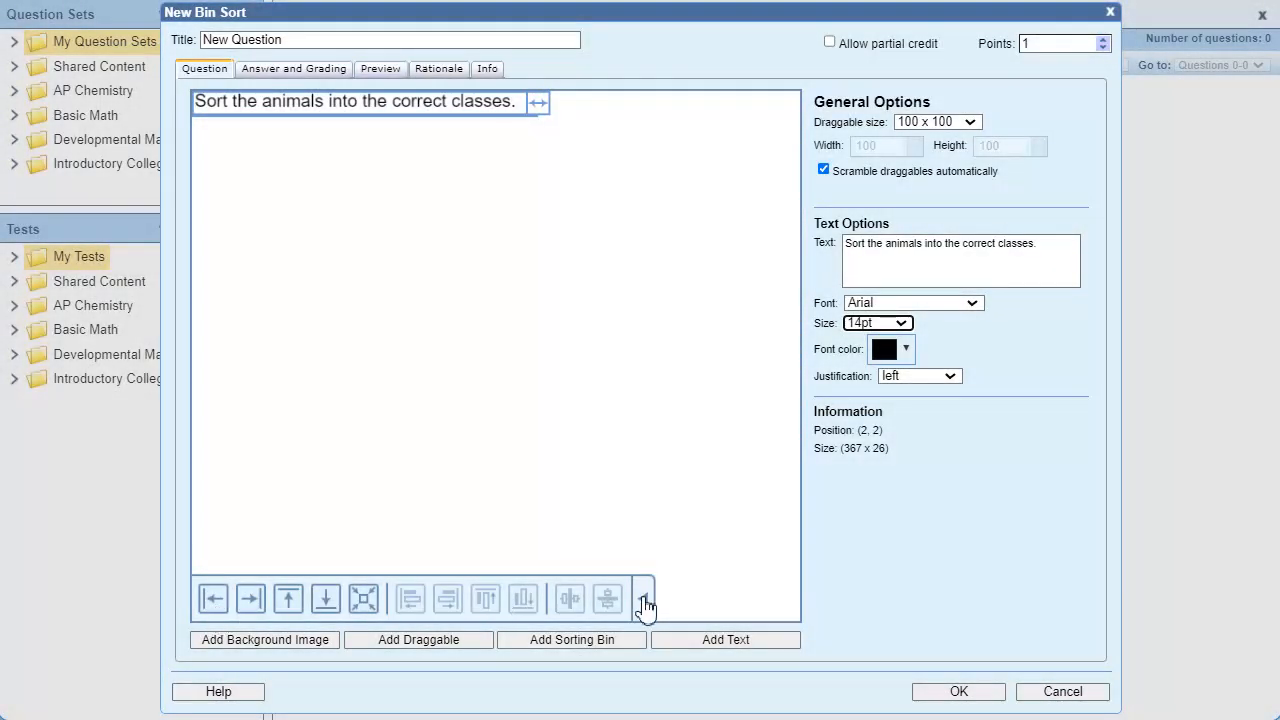
click(644, 598)
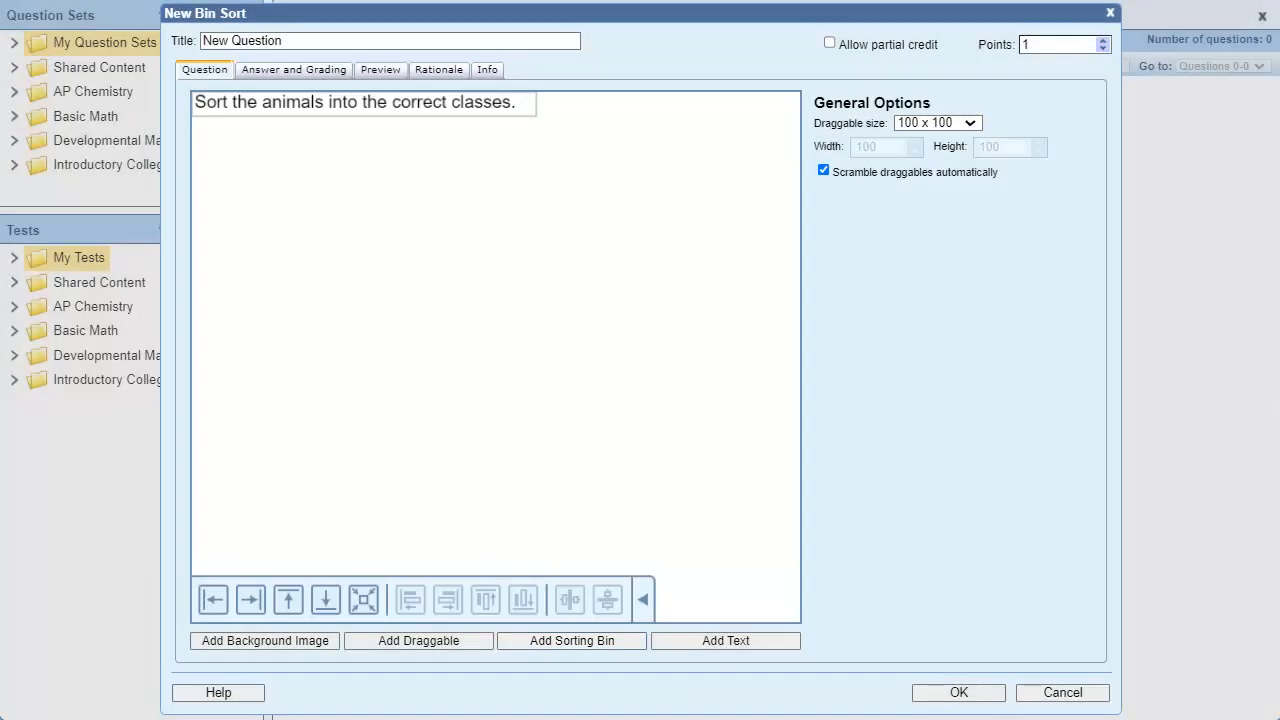
Add three sorting bins and spread them in a row below the instruction text, ordered blue, orange, pink
click(631, 647)
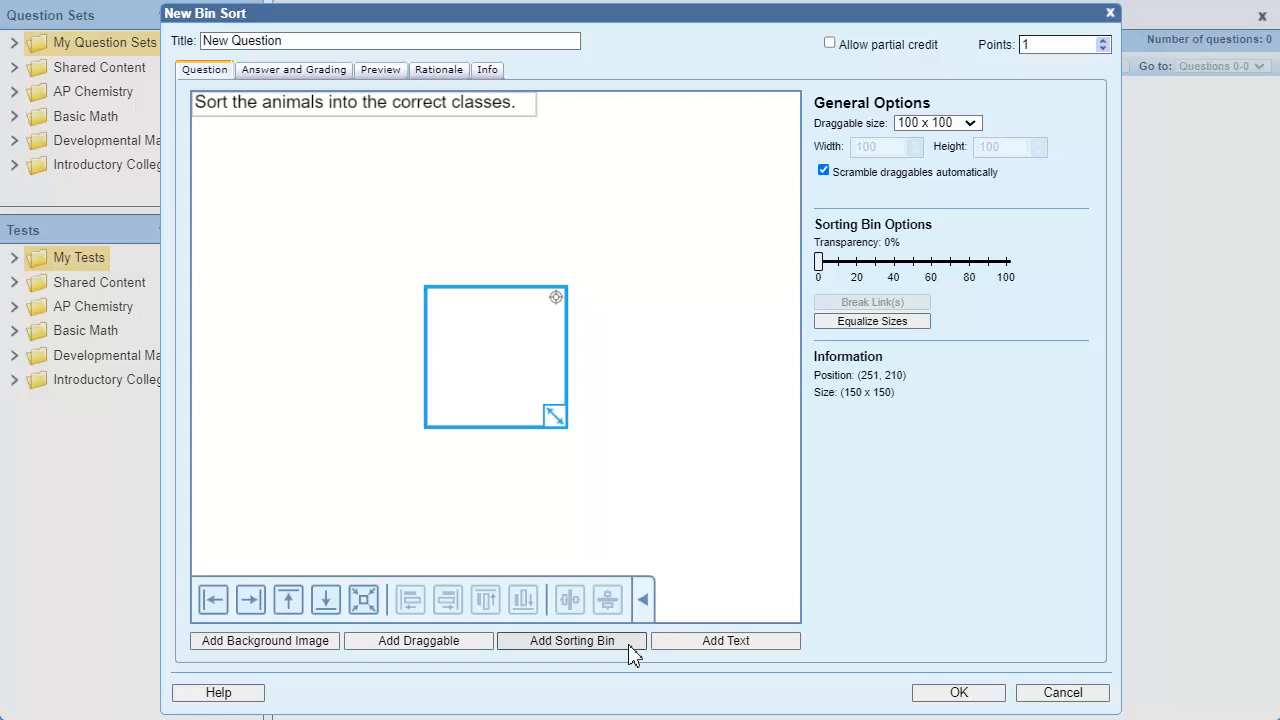
click(632, 650)
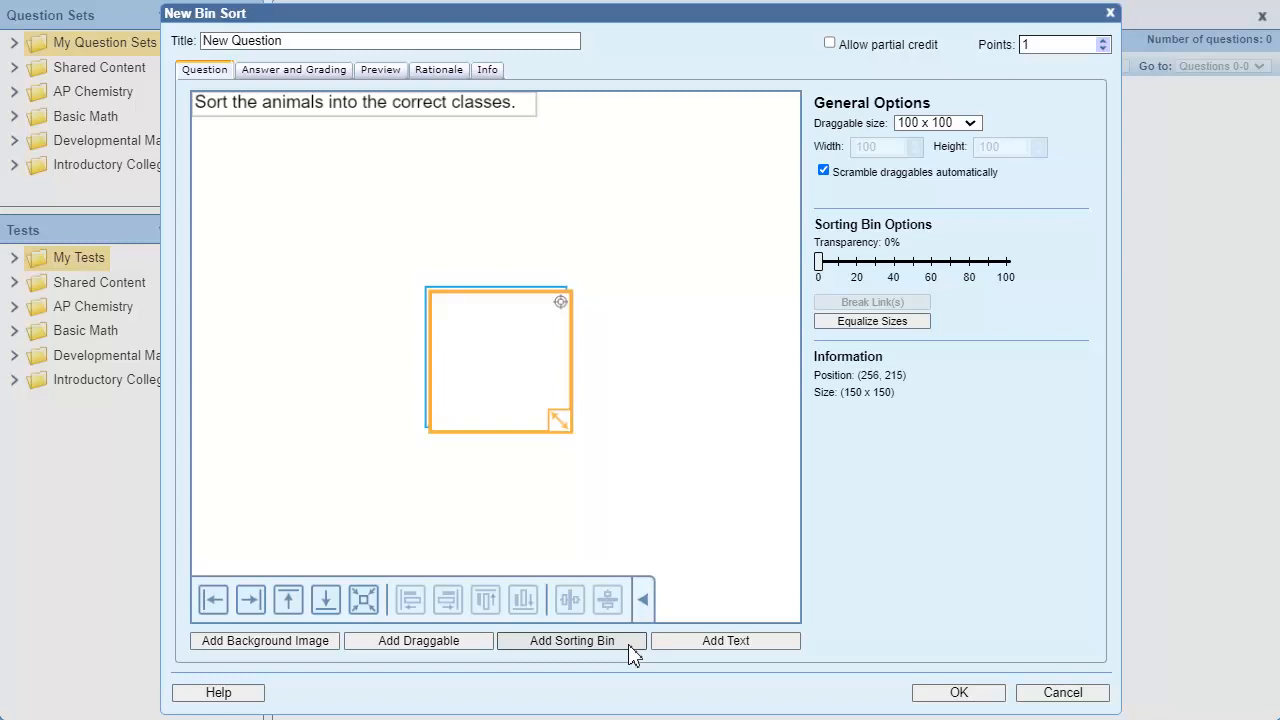
click(633, 652)
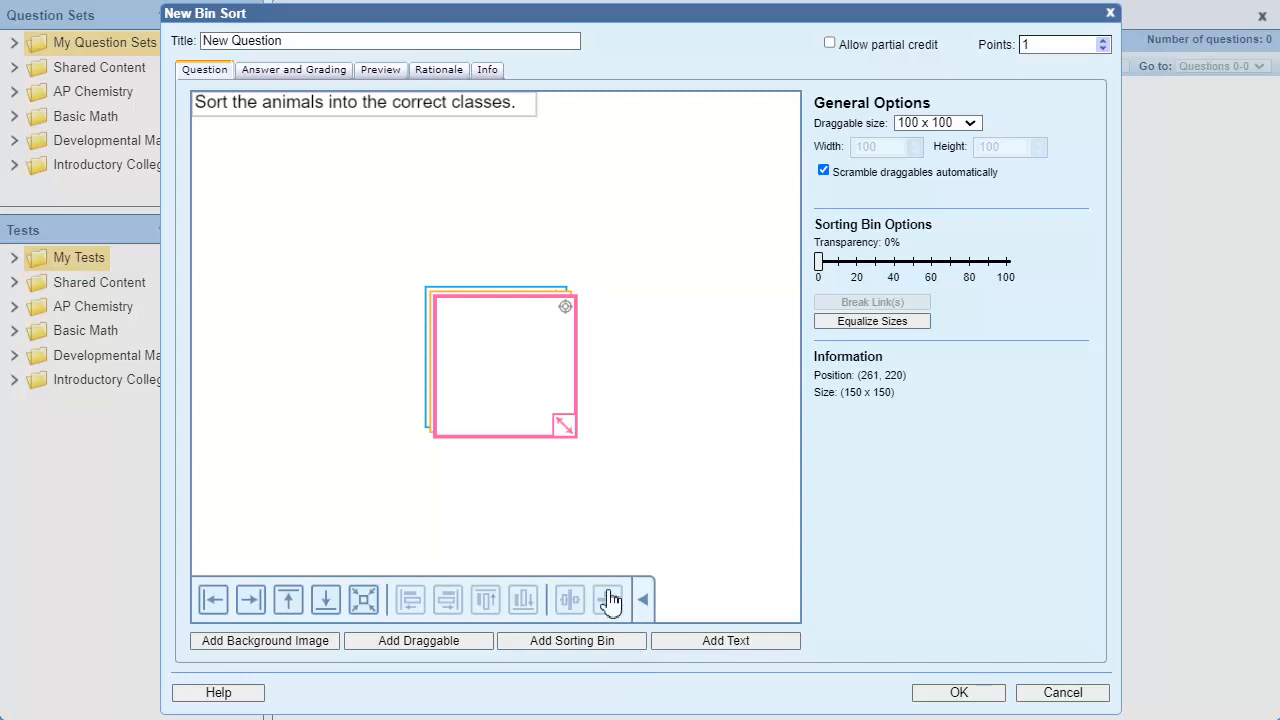
drag(524, 385, 745, 262)
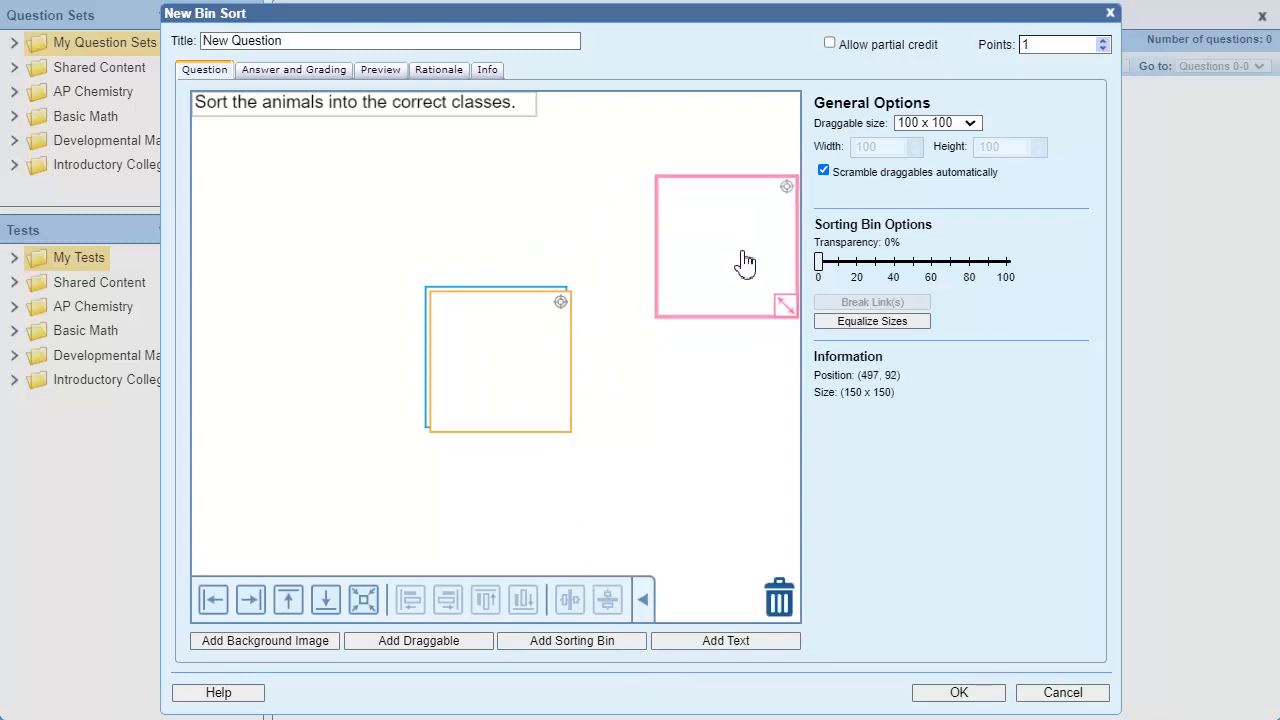
drag(529, 346, 529, 257)
drag(520, 390, 306, 288)
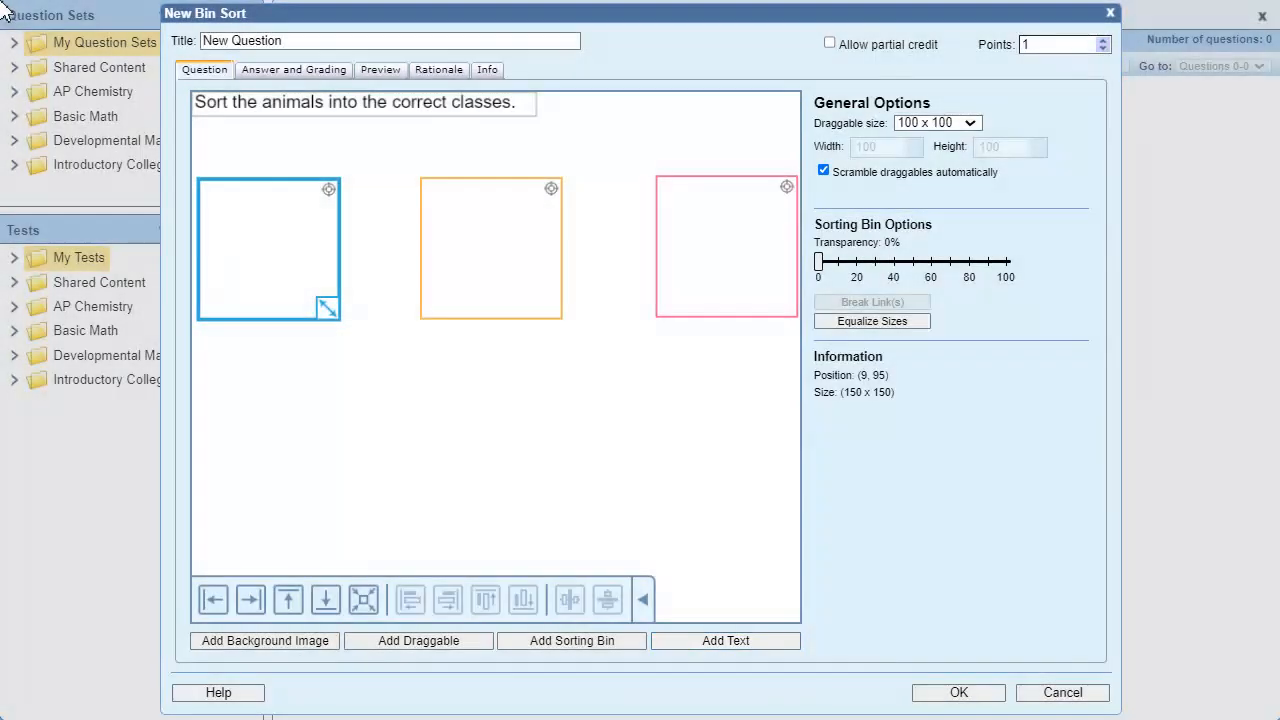
Add a center-justified "Mammals" text label and place it above the blue bin
click(760, 645)
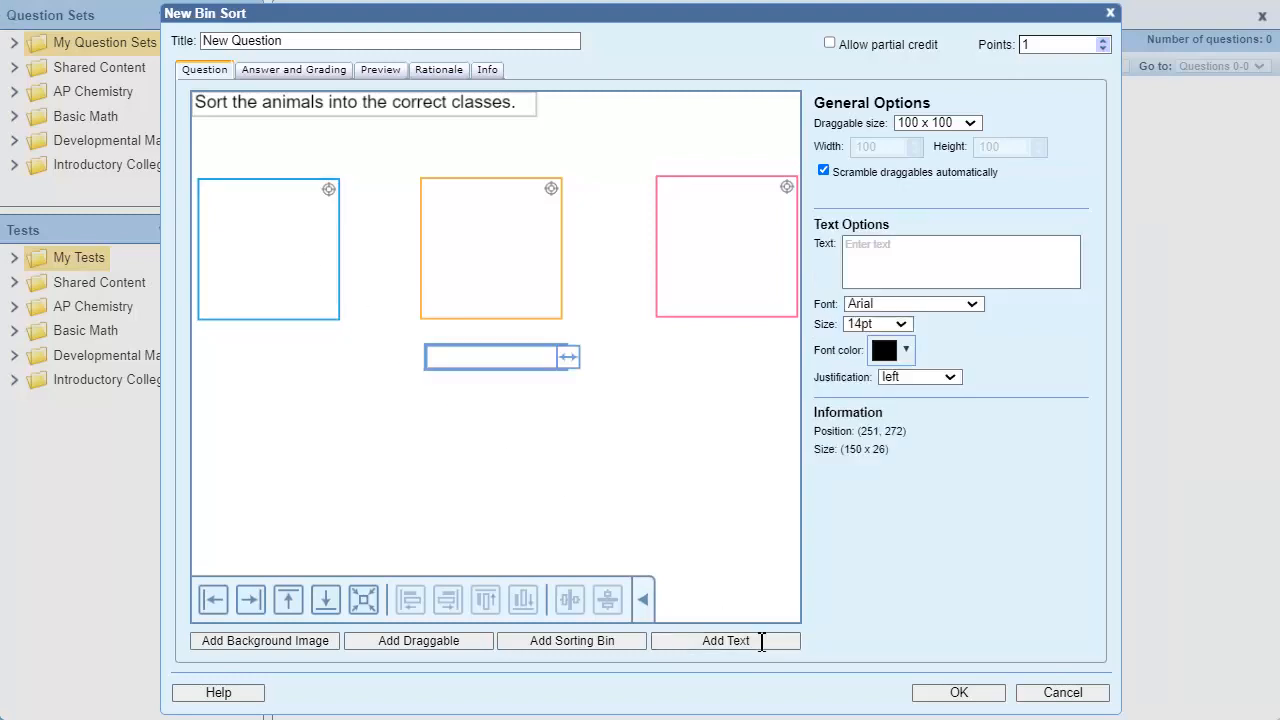
click(914, 255)
text(Mammals)
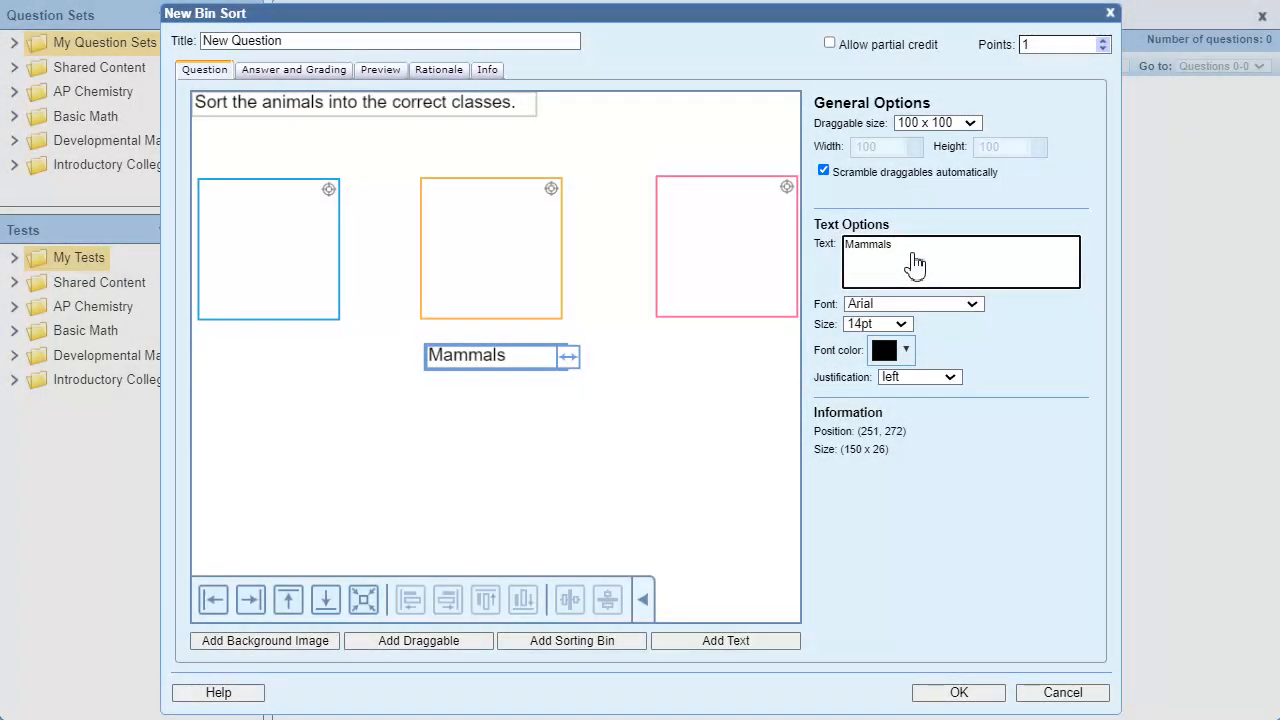
click(940, 378)
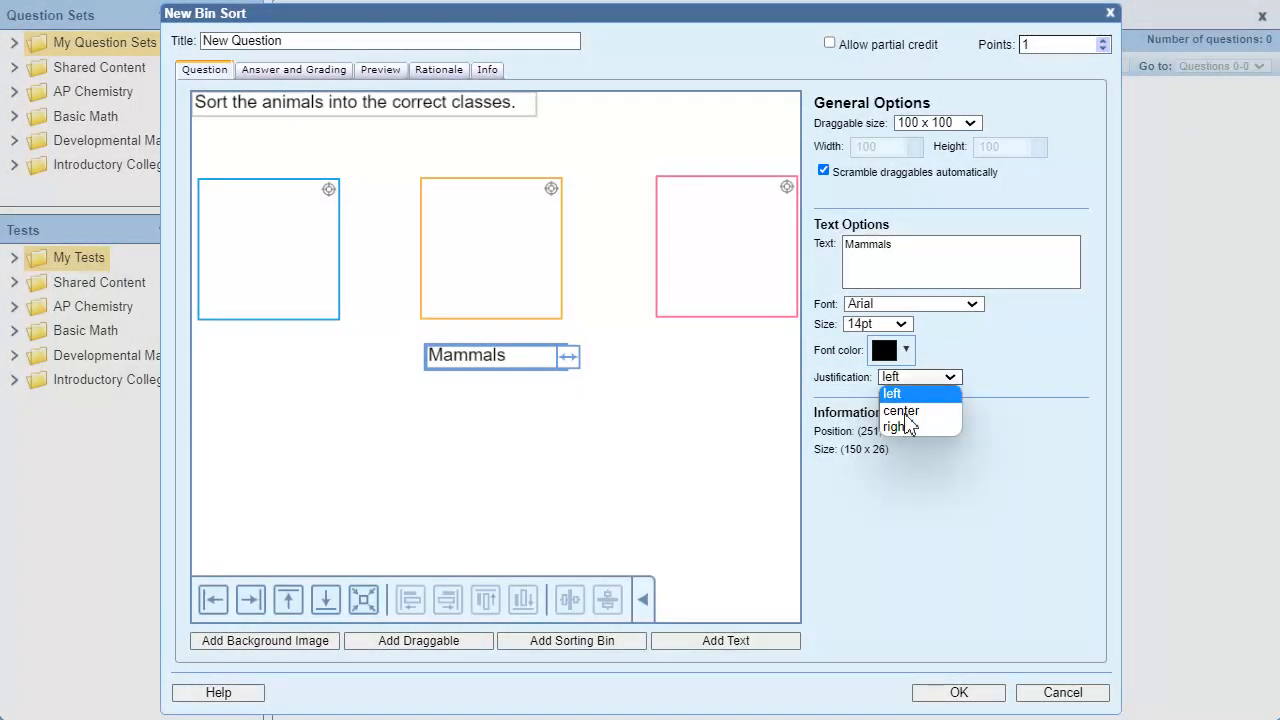
click(910, 411)
drag(505, 360, 295, 168)
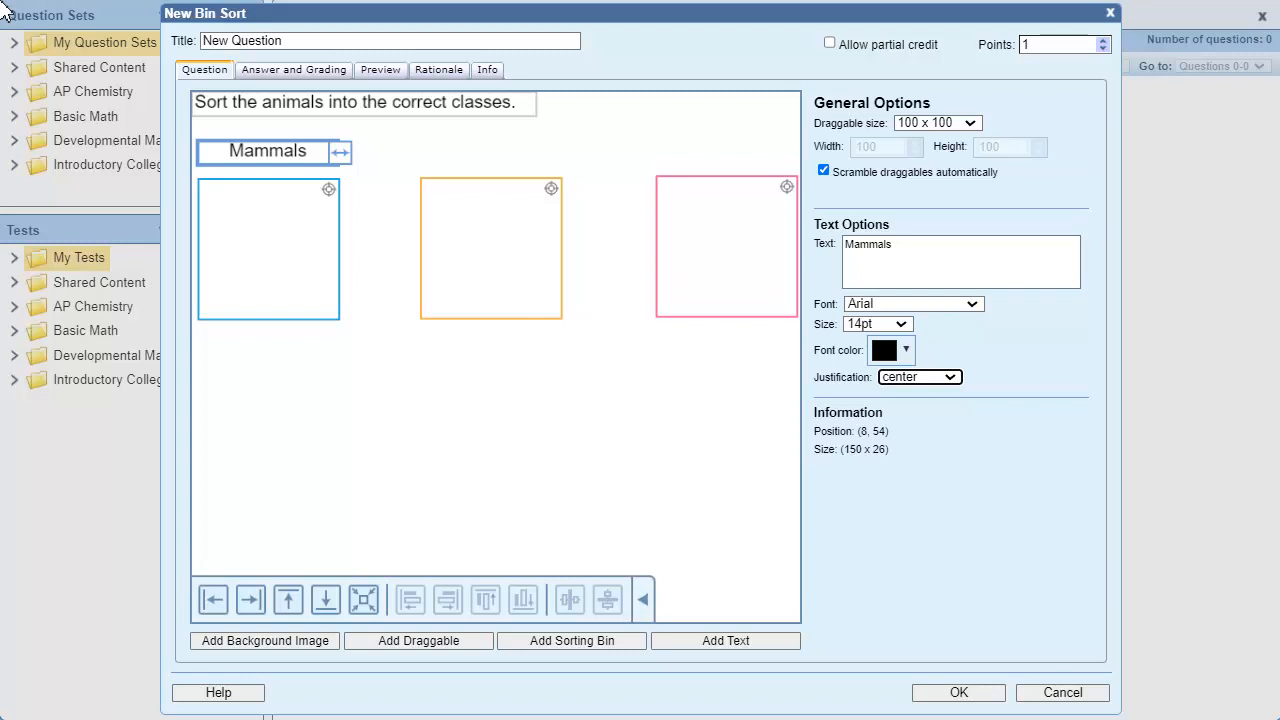
Add a "Reptiles" text label and place it above the orange bin
click(704, 640)
click(869, 250)
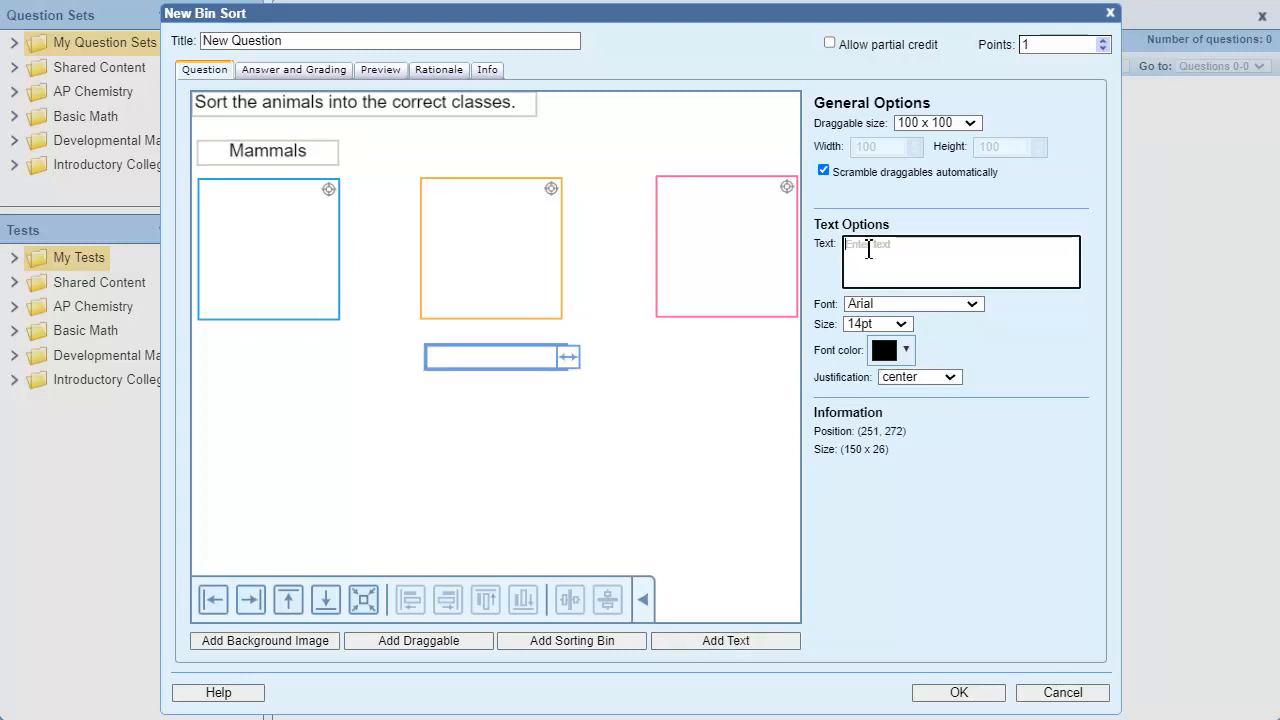
text(Reptiles)
drag(529, 366, 528, 174)
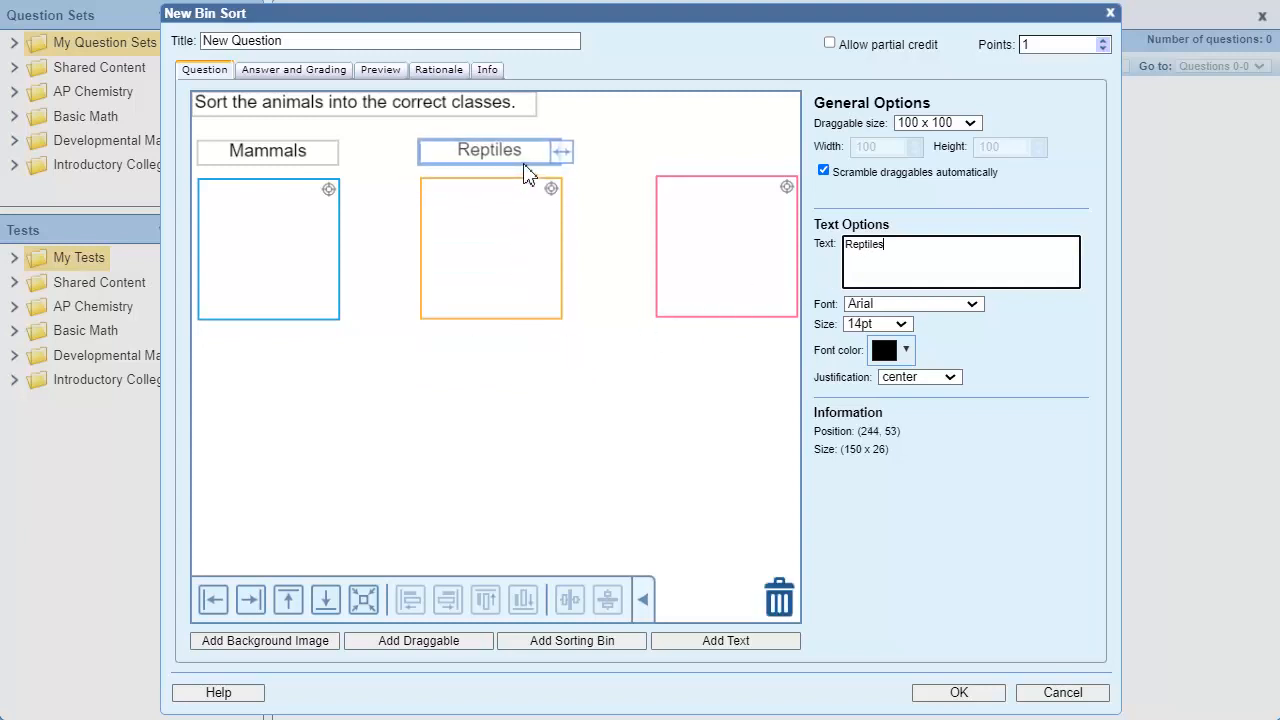
Add an "Amphibians" text label and place it above the pink bin
click(745, 645)
click(960, 247)
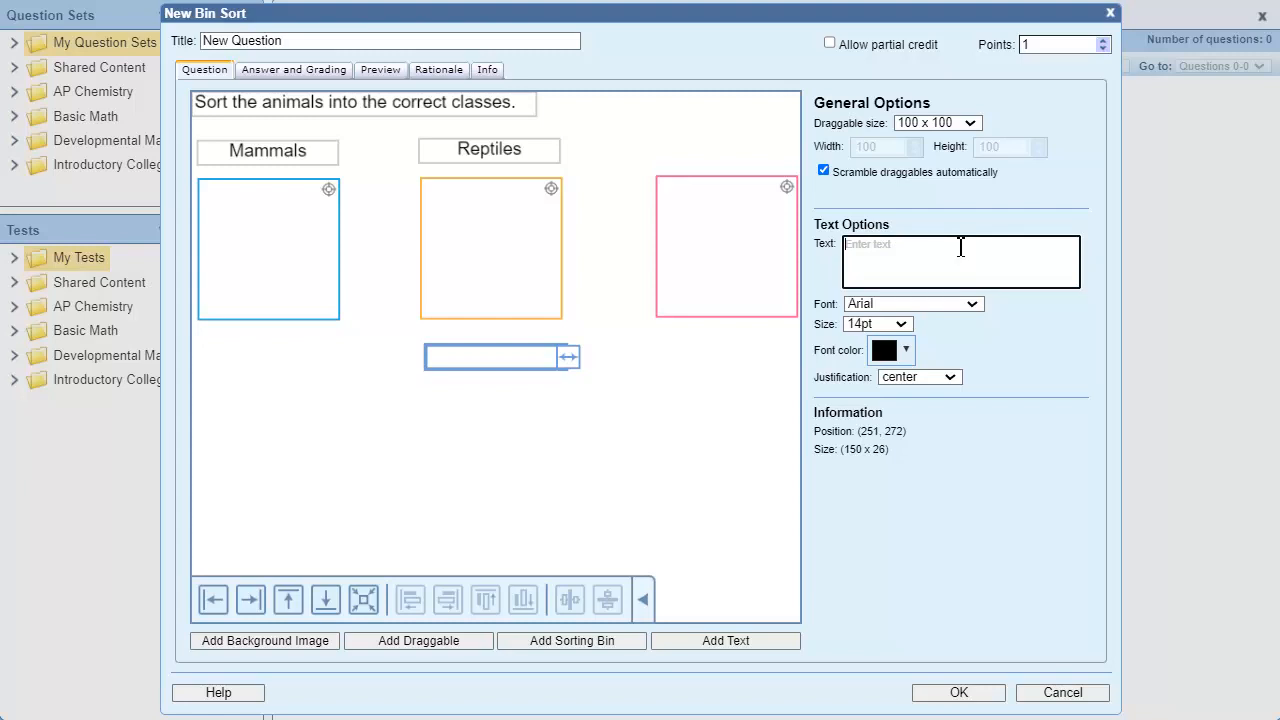
text(Amphibians)
drag(512, 368, 743, 172)
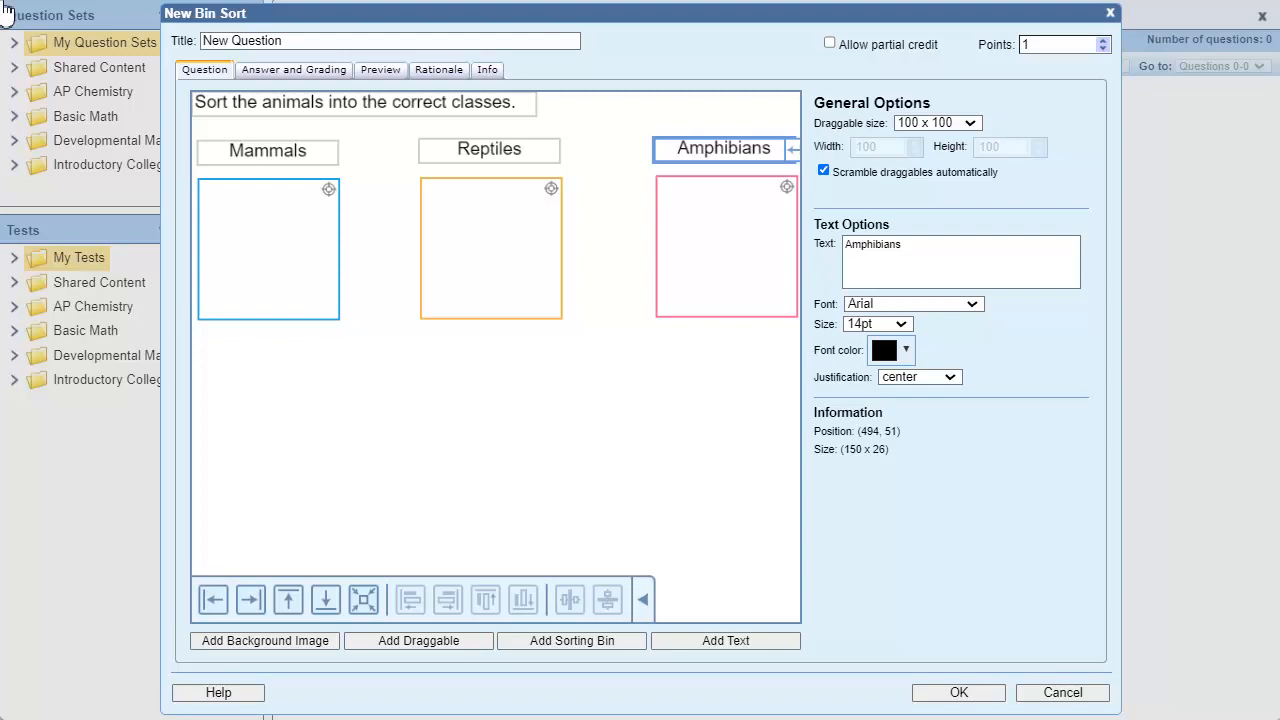
Move the blue bin flush to the canvas's left edge and the pink bin flush to its right edge
click(276, 297)
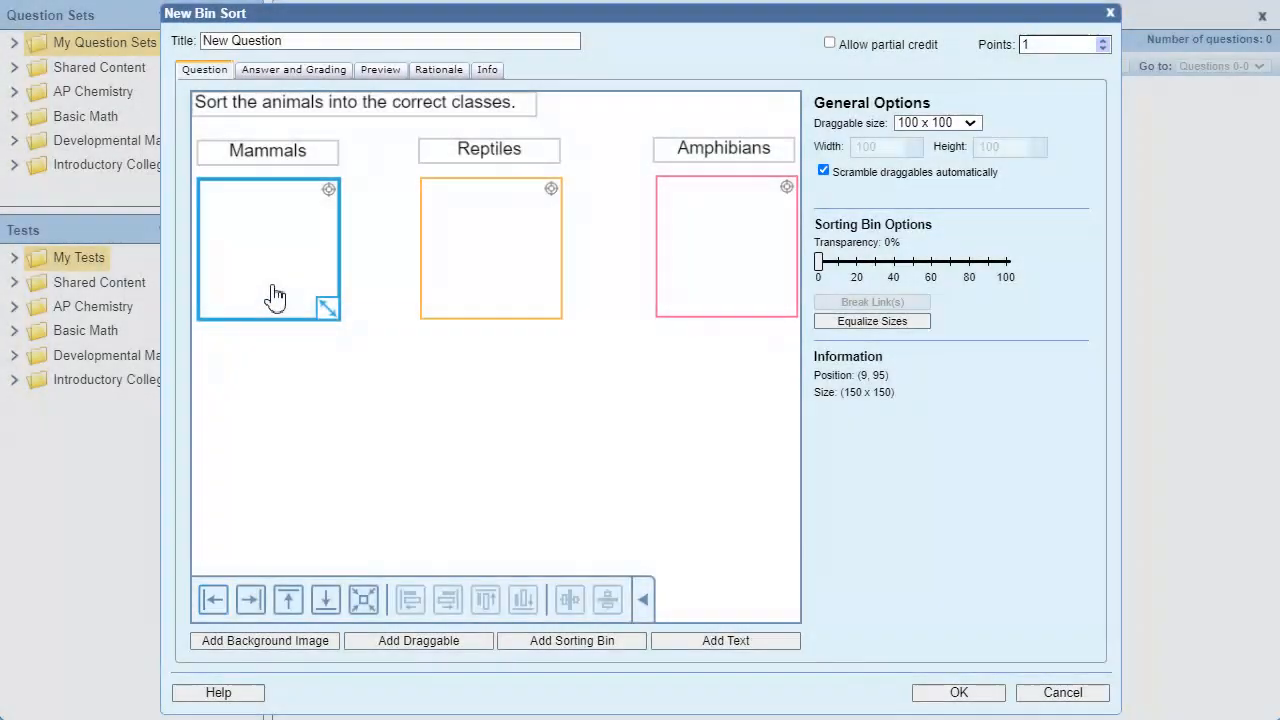
click(216, 603)
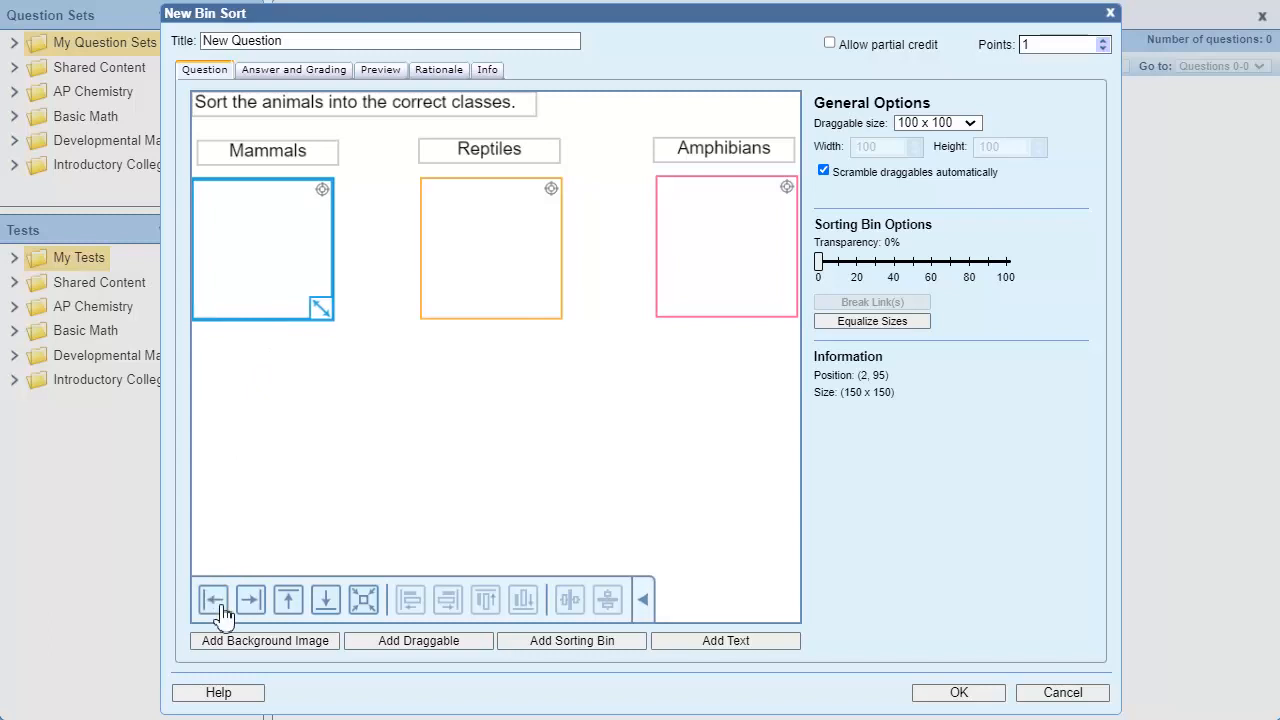
click(725, 262)
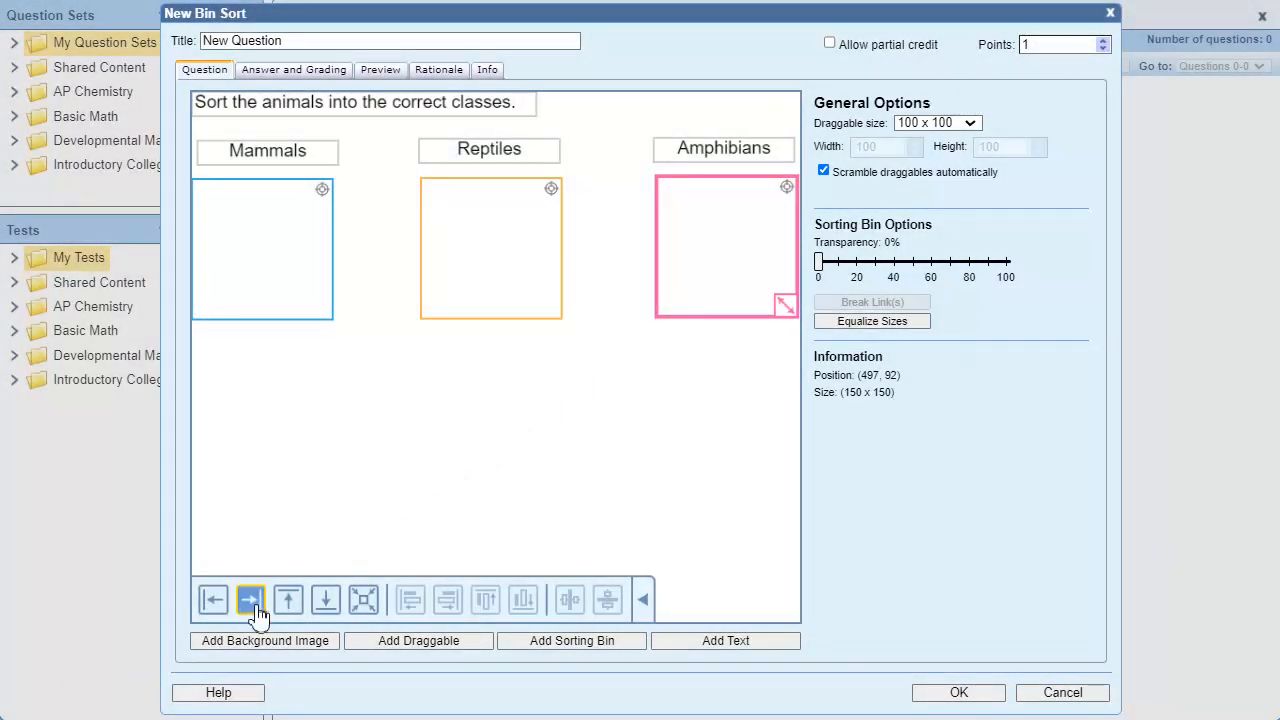
click(251, 600)
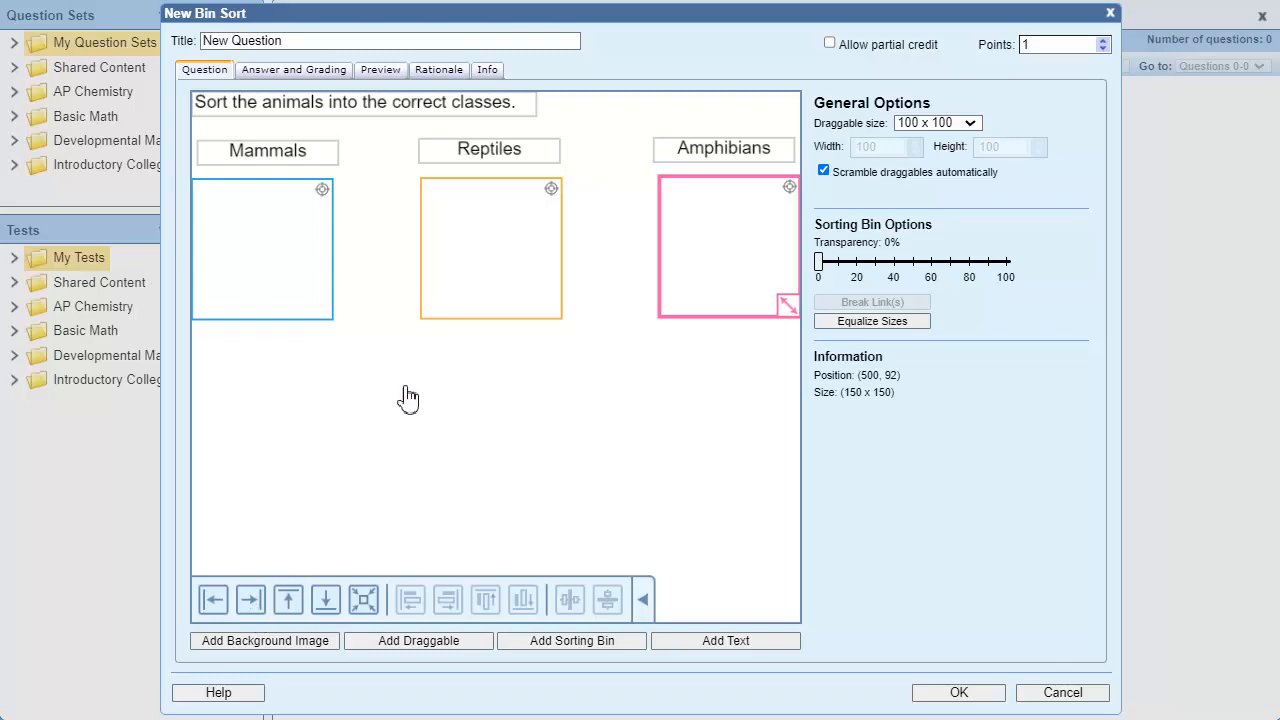
Align the tops of all three sorting bins and distribute the bins evenly across the canvas
click(500, 252)
shift+click(290, 278)
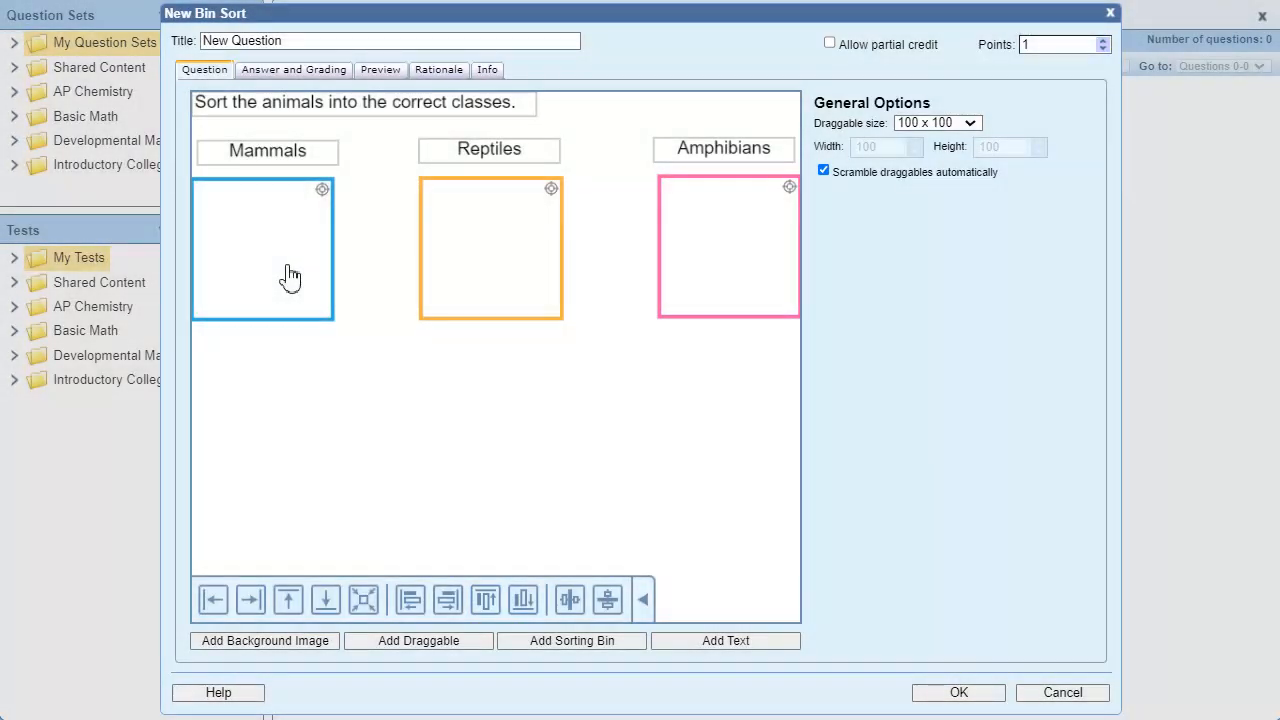
click(485, 600)
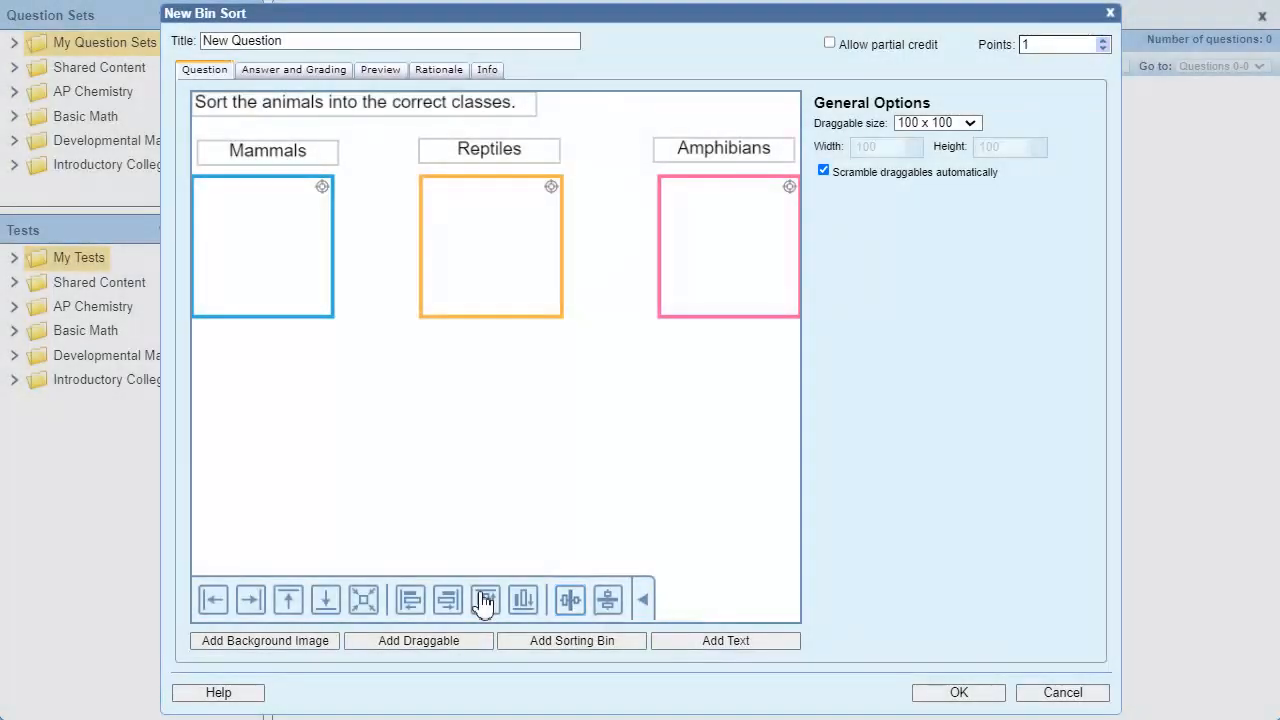
click(569, 604)
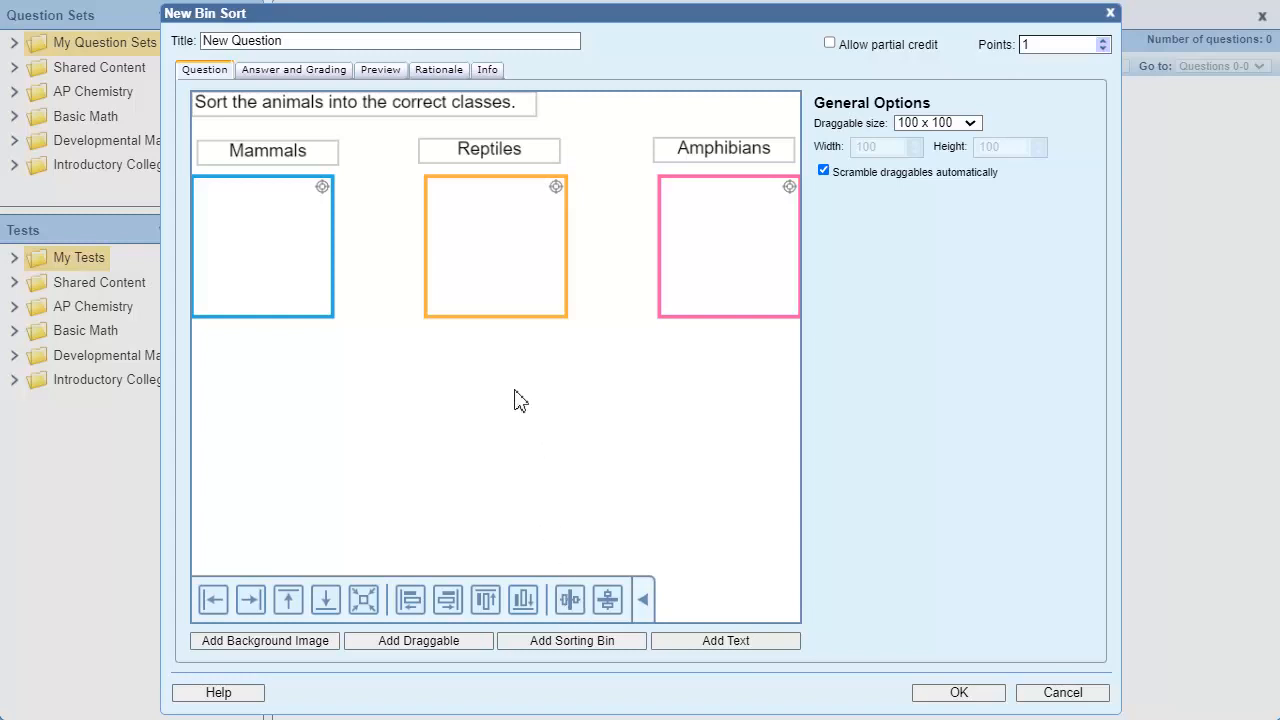
Move the Mammals label flush to the canvas's left edge and the Amphibians label flush to its right edge
click(418, 305)
click(278, 158)
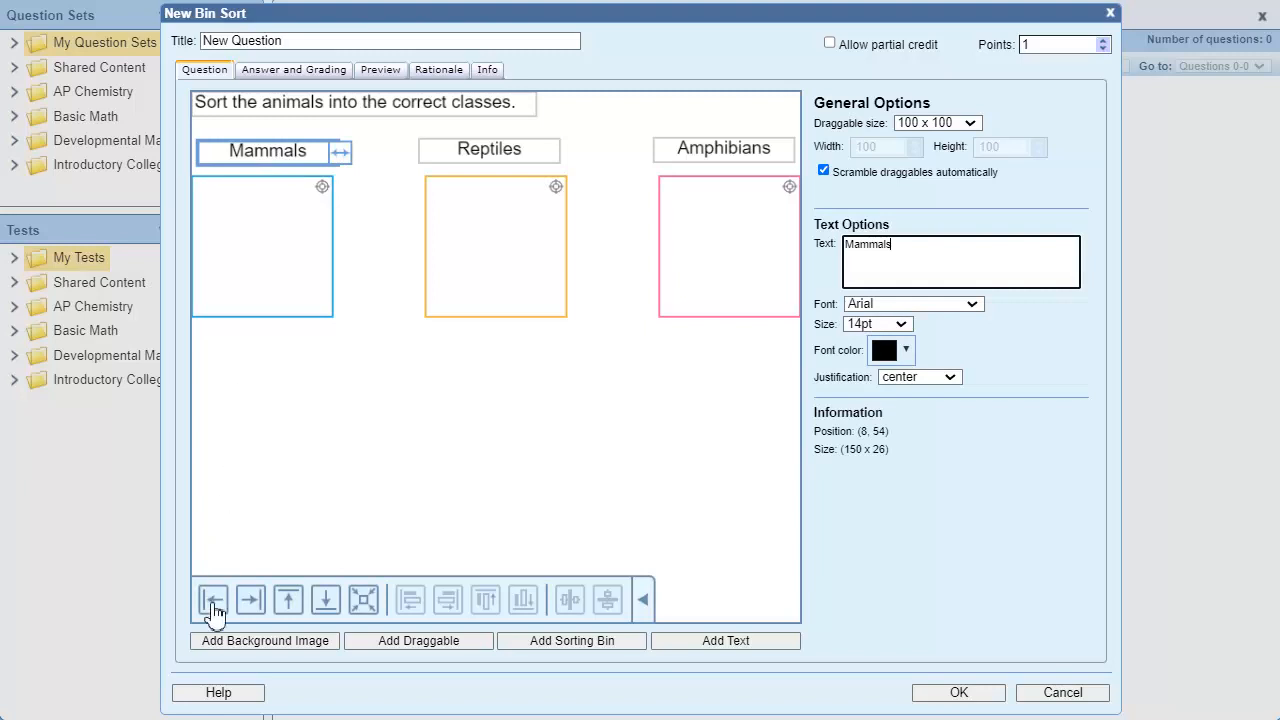
click(213, 599)
click(712, 158)
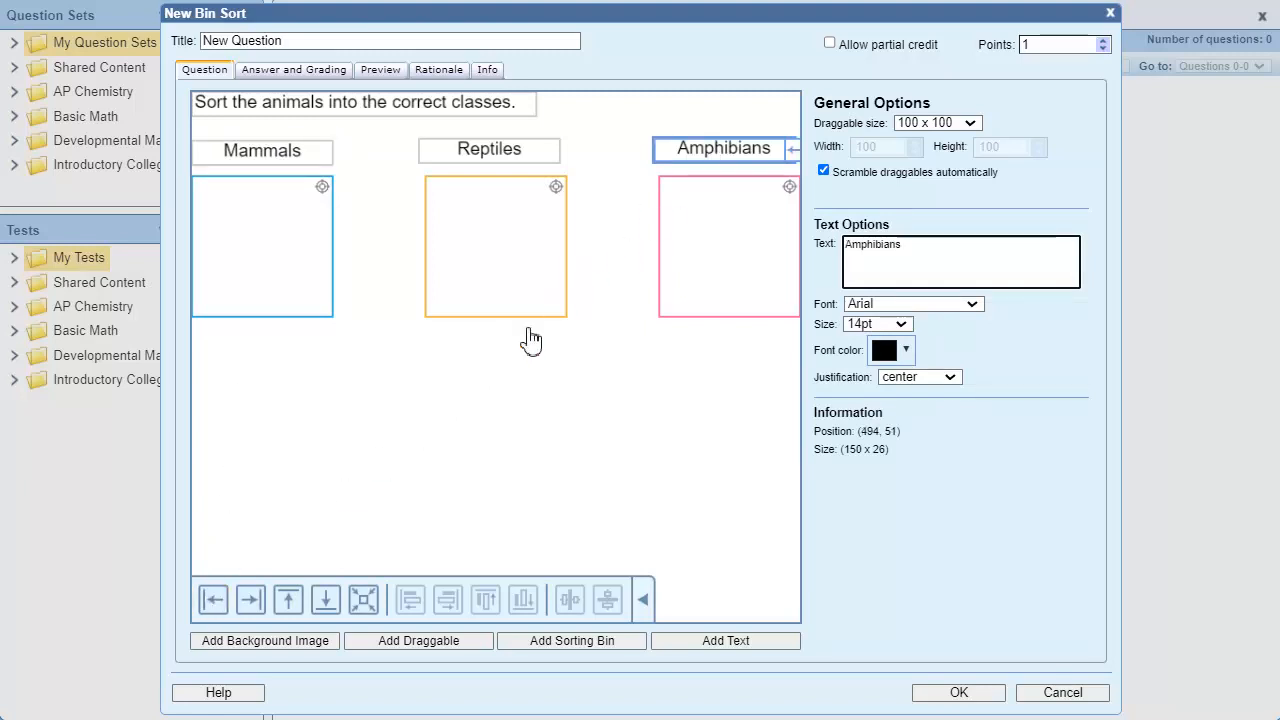
click(251, 599)
Align the tops of the three class labels and distribute them evenly across the canvas
shift+click(473, 163)
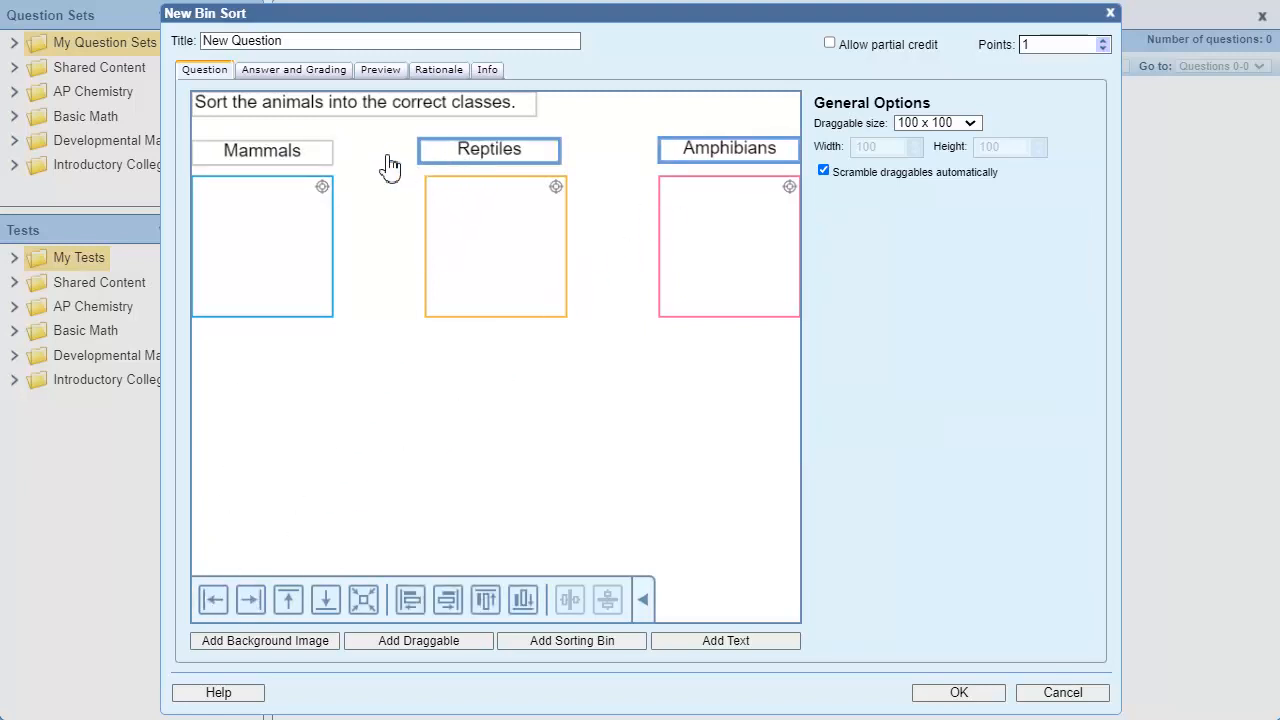
shift+click(264, 160)
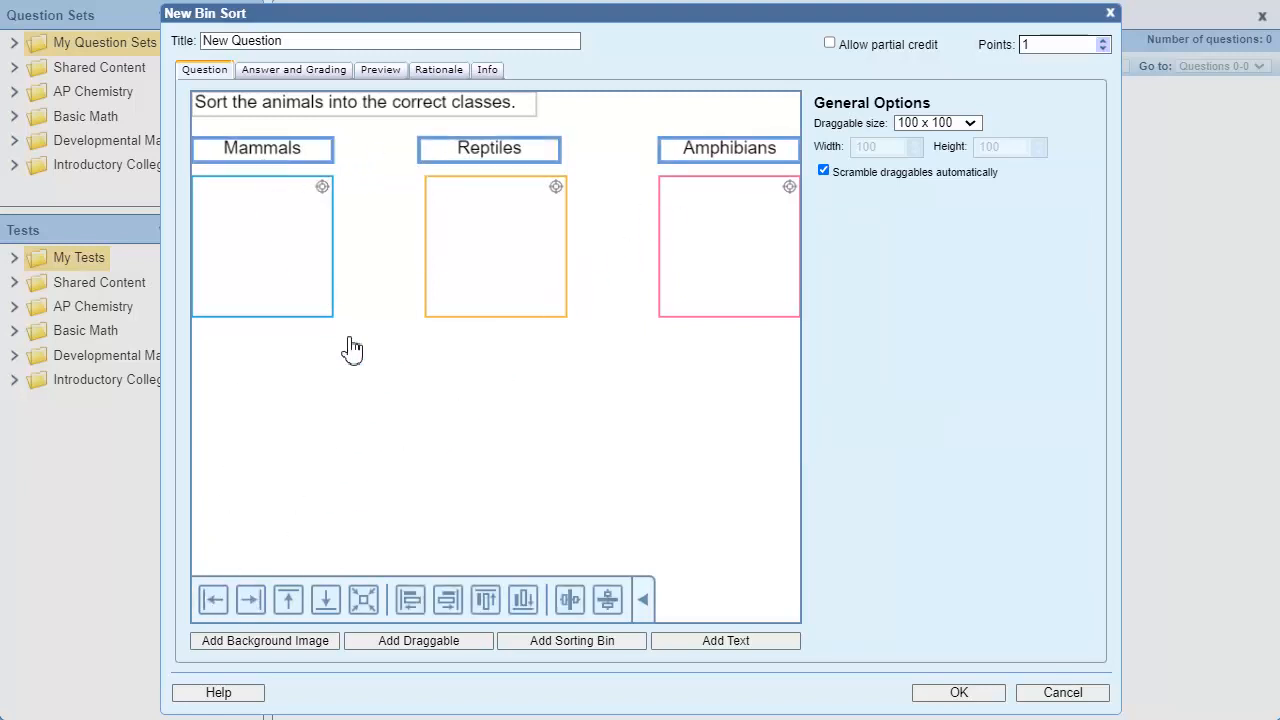
click(569, 610)
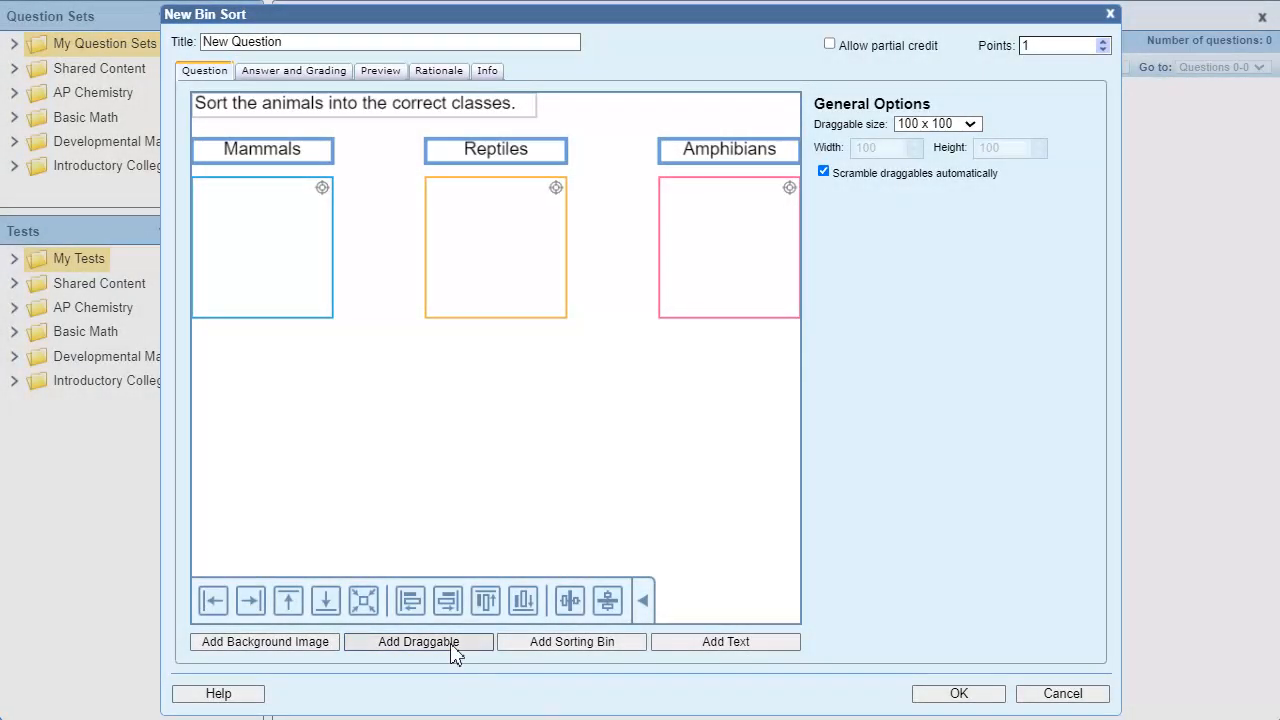
Add a draggable with the text "Dog" and set its font size to 14pt
click(452, 648)
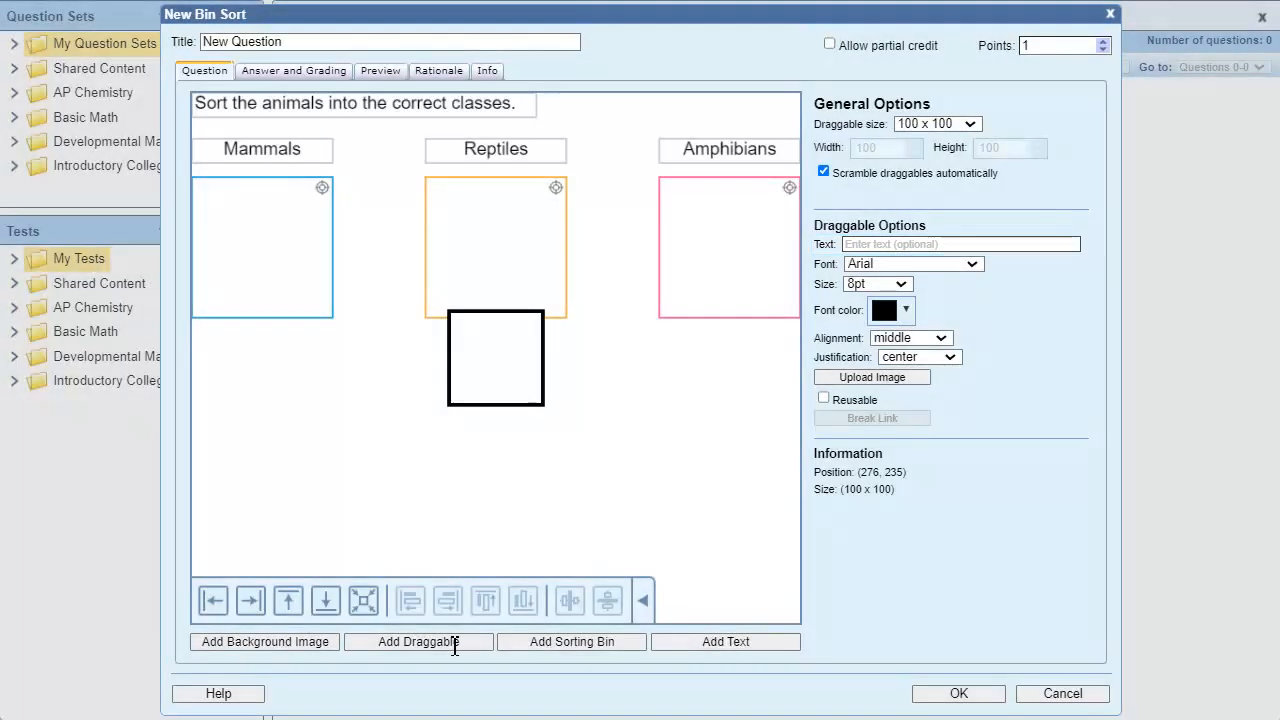
click(914, 244)
text(Dog)
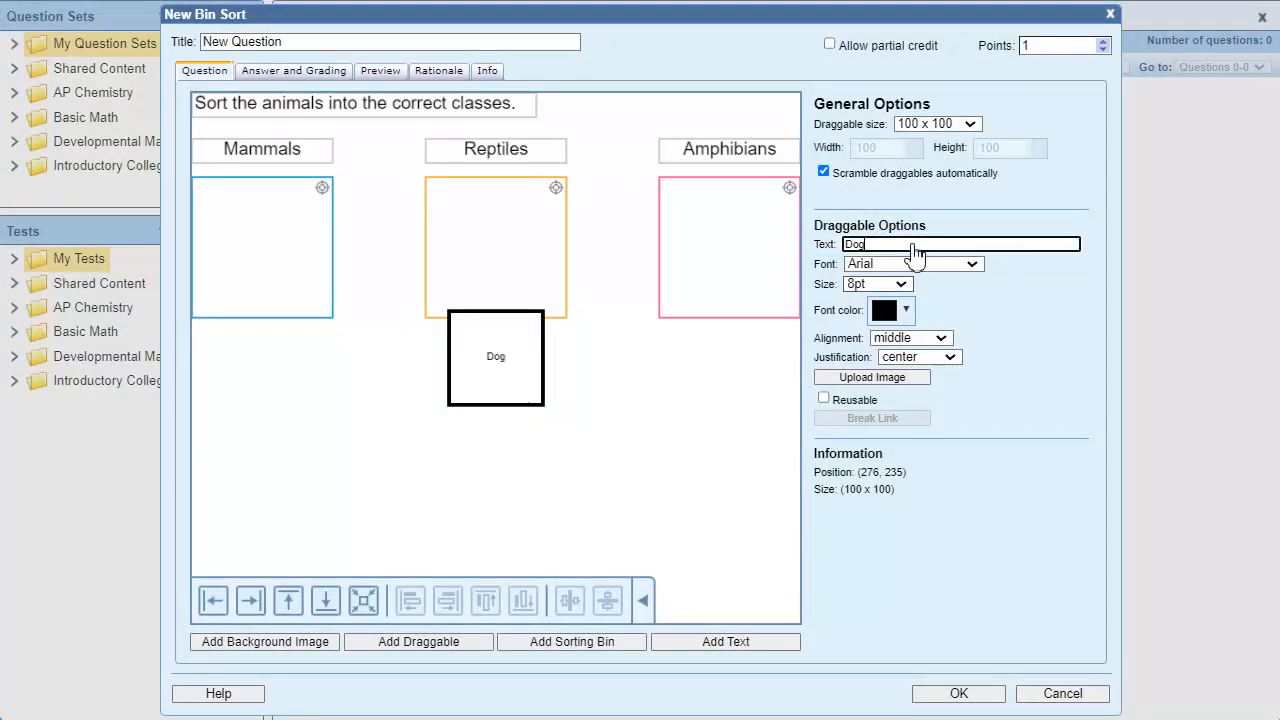
click(884, 284)
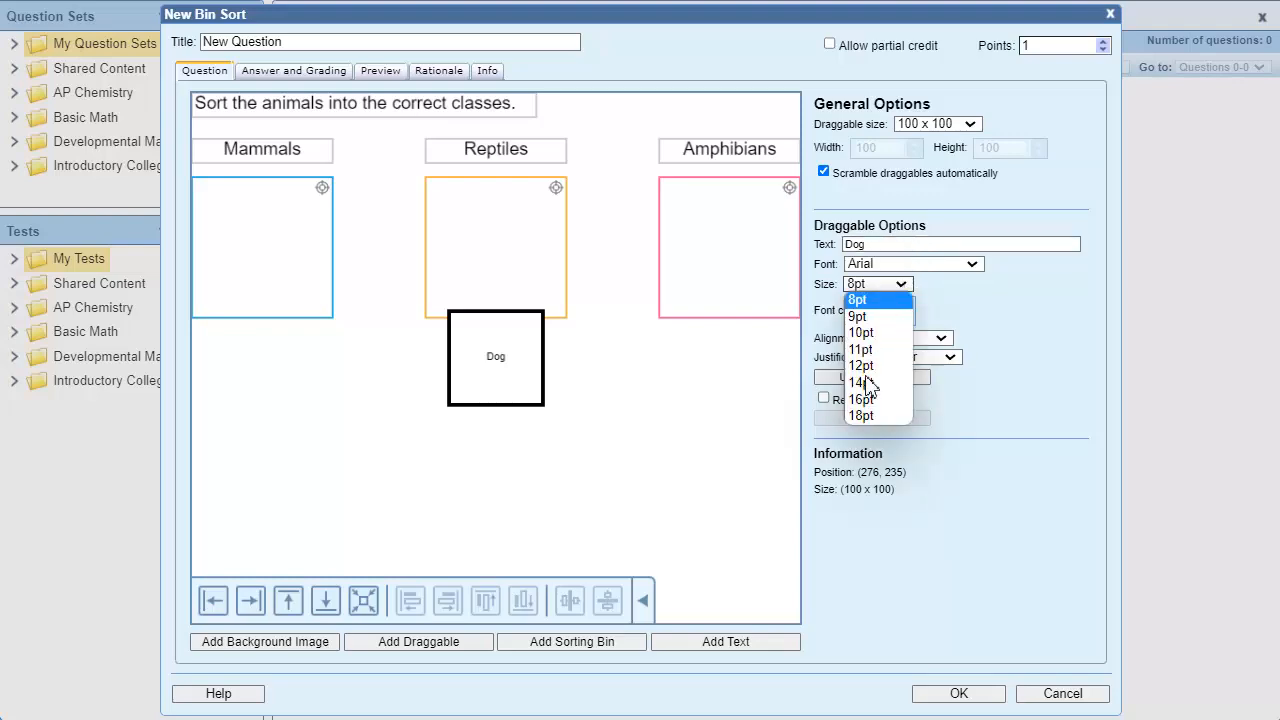
click(866, 383)
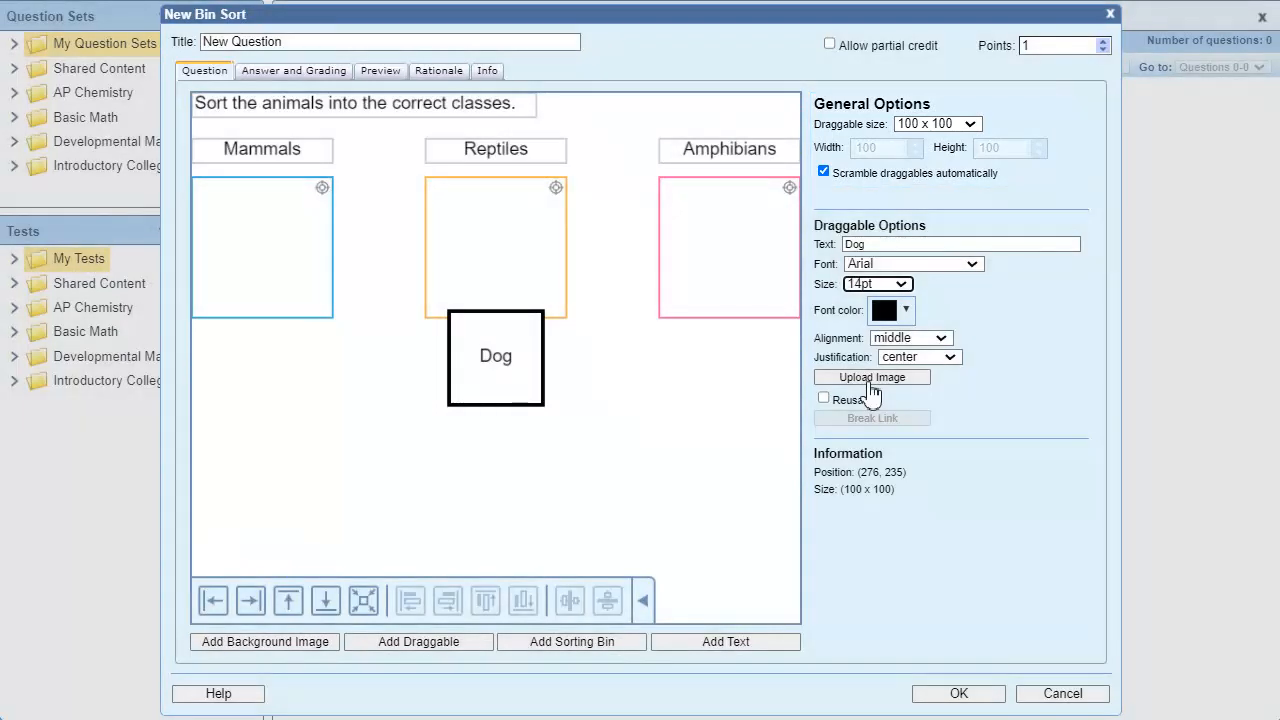
Switch the draggable size to Custom with a width of 117 and a height of 31
click(969, 124)
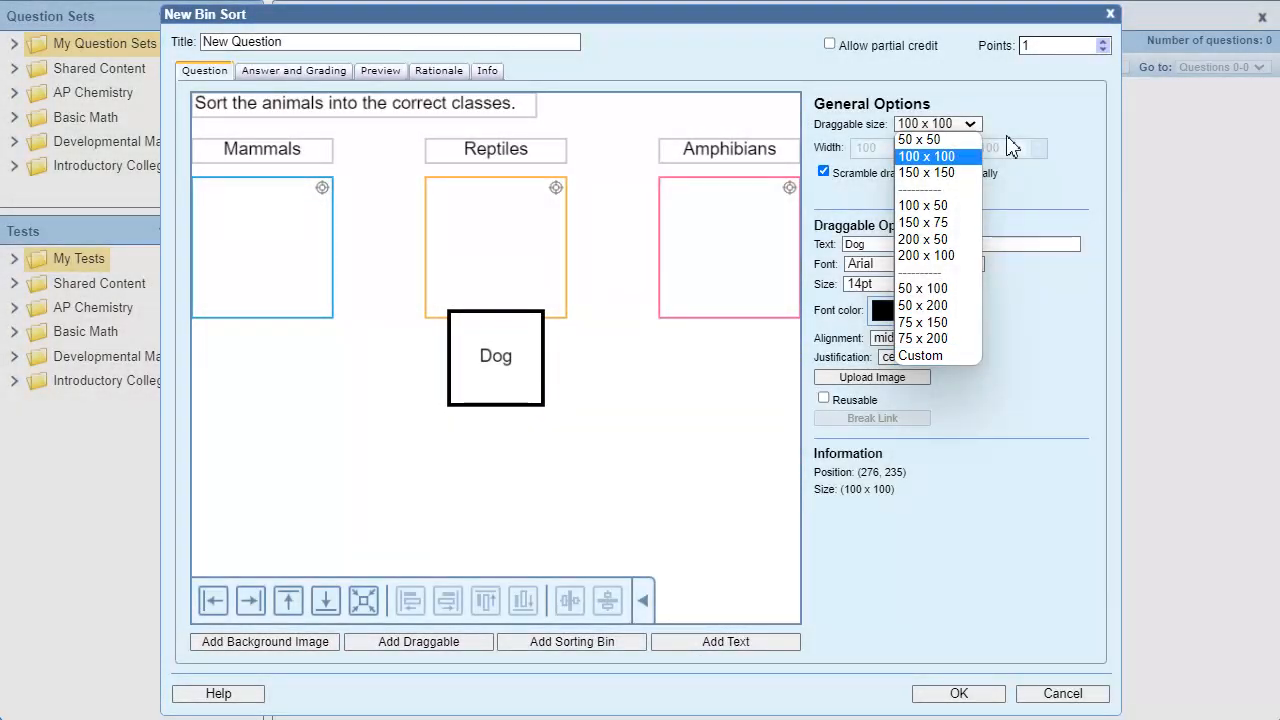
click(938, 356)
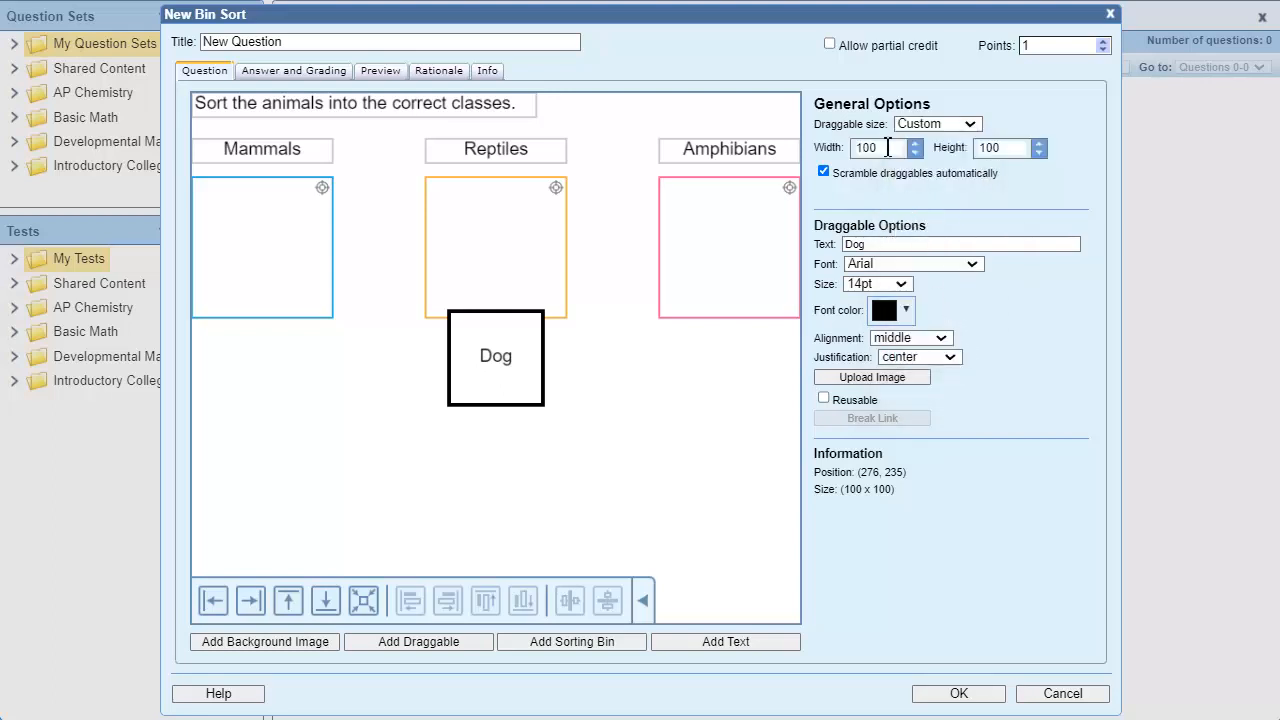
click(914, 143)
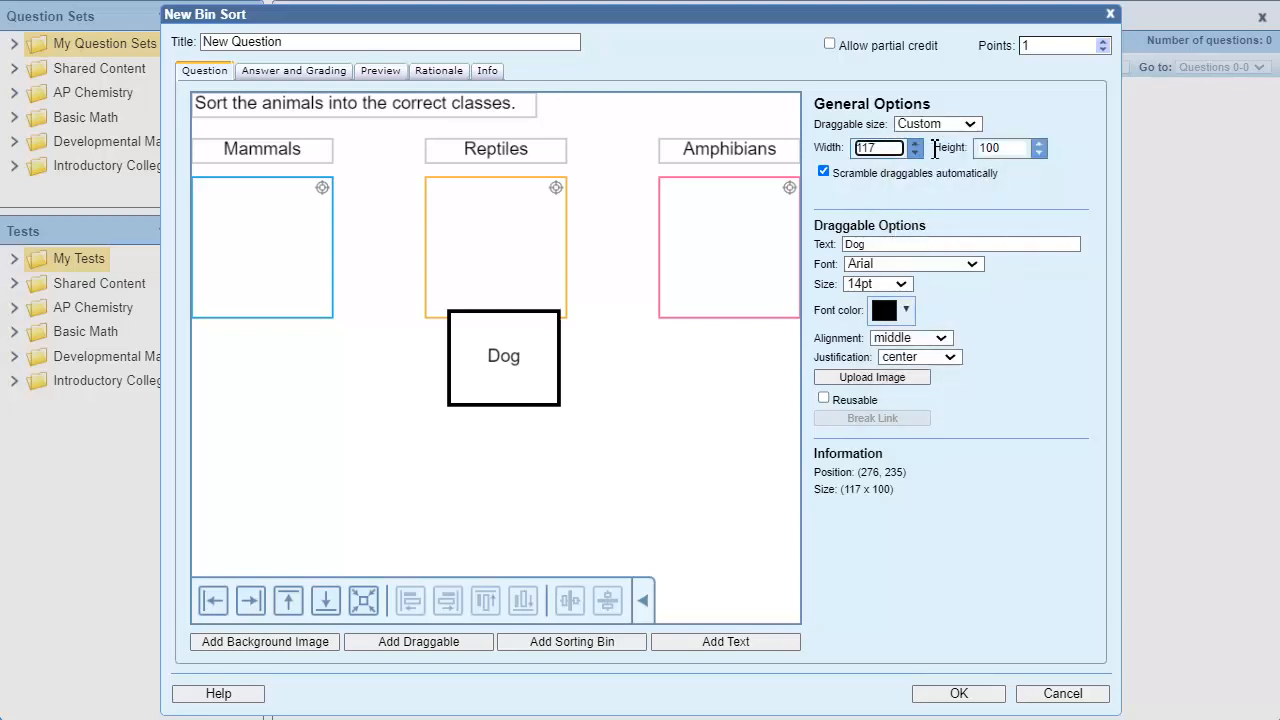
click(1004, 148)
text(31)
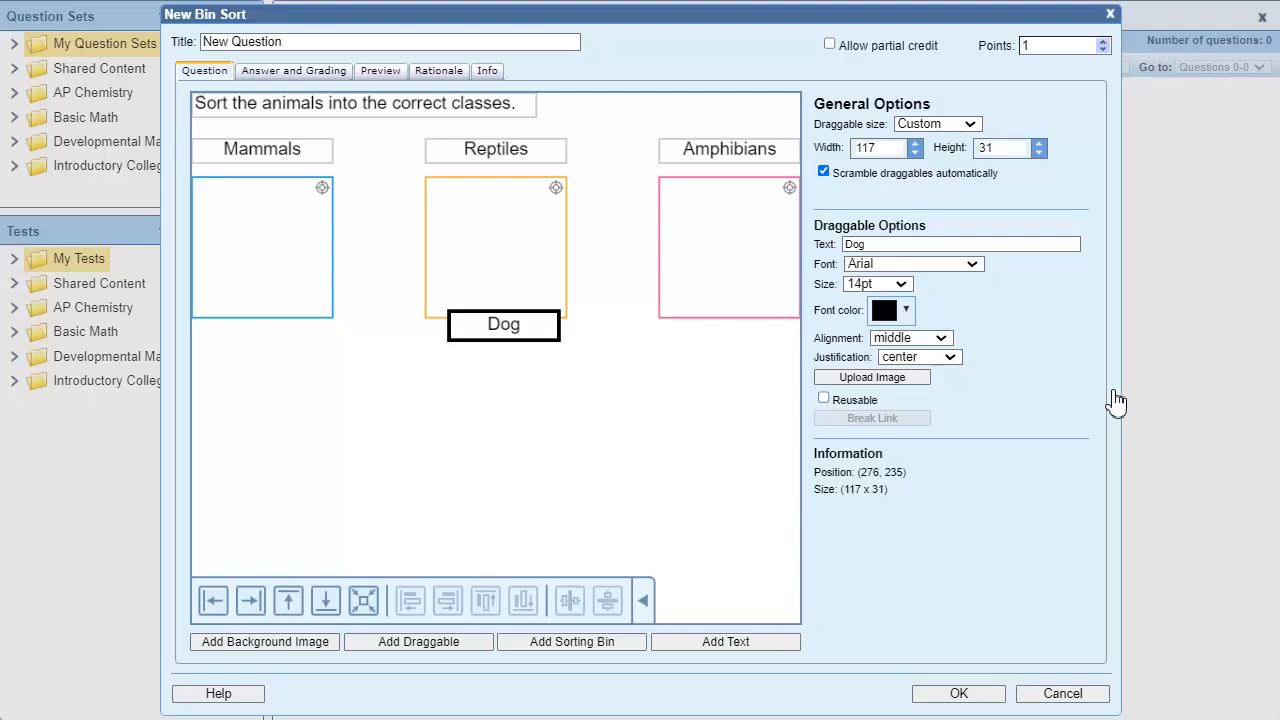
Move the Dog draggable to the empty canvas area below the Mammals bin, at about position (16, 334)
drag(505, 326, 378, 408)
drag(308, 416, 263, 428)
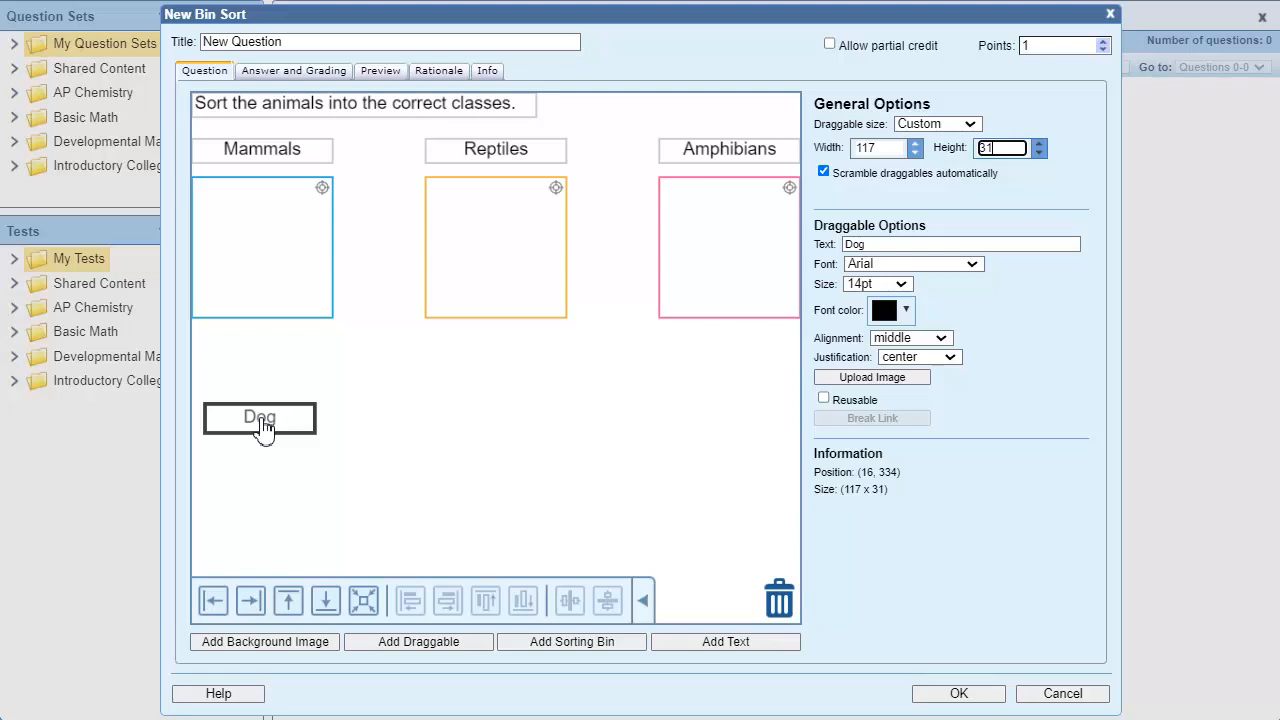
drag(263, 428, 263, 428)
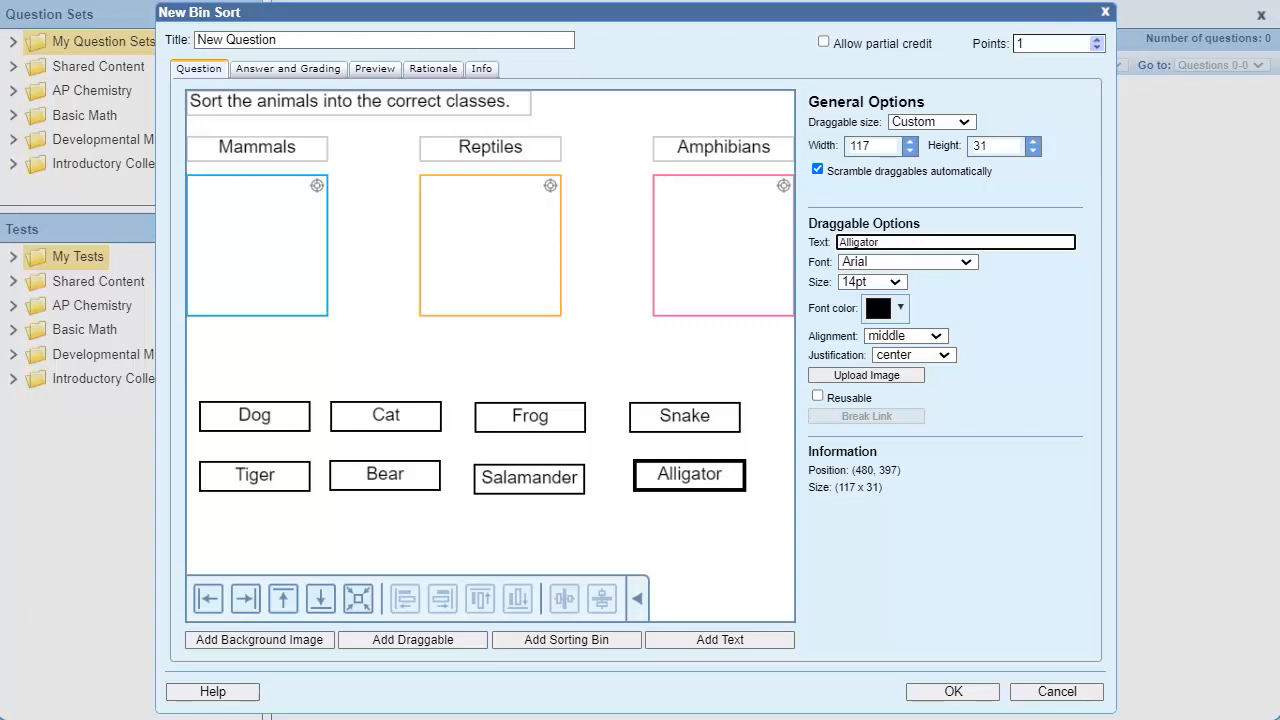
click(447, 641)
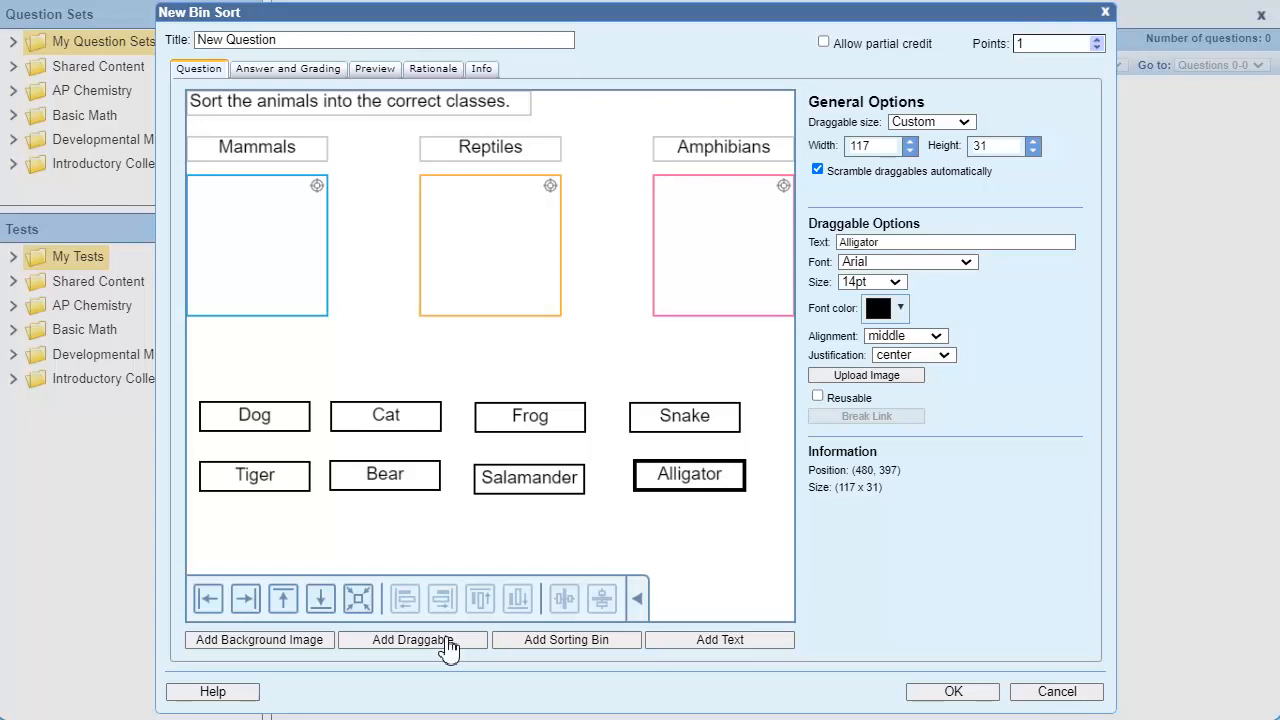
Link Dog to the Mammals bin, and link Cat to the same bin after breaking a trial link from Cat to the Reptiles bin
drag(277, 423, 251, 271)
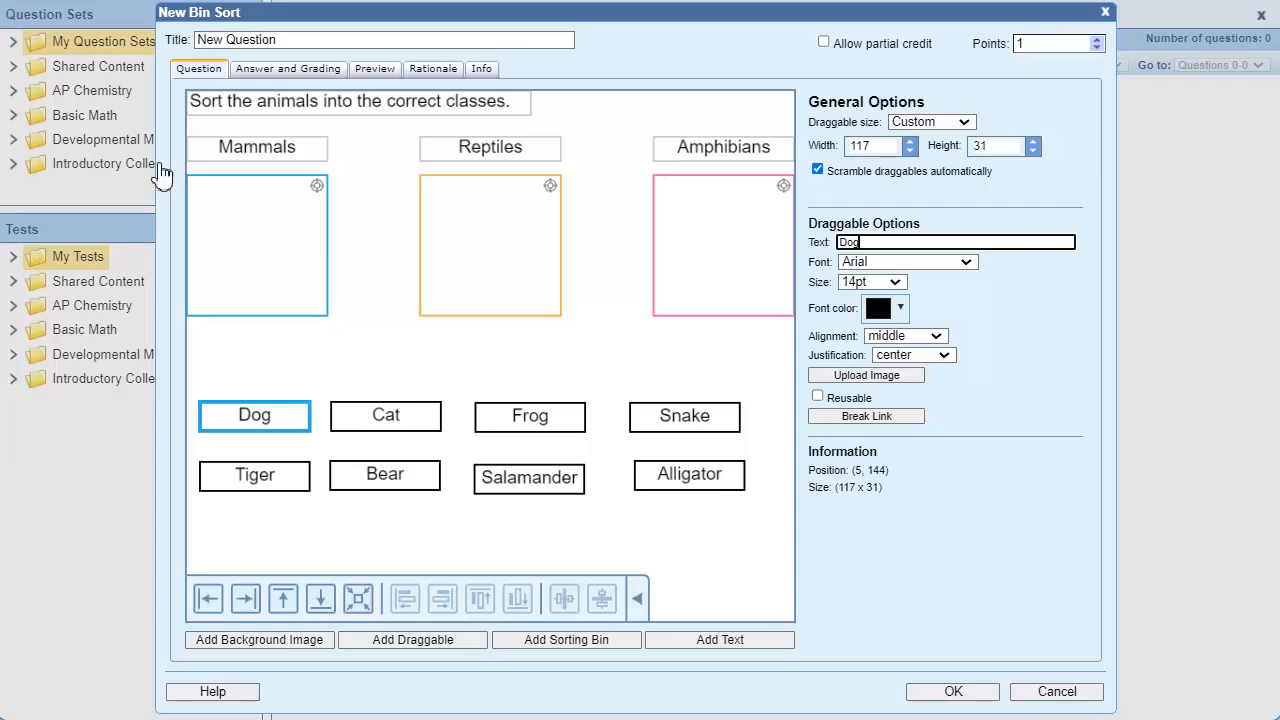
drag(400, 418, 490, 268)
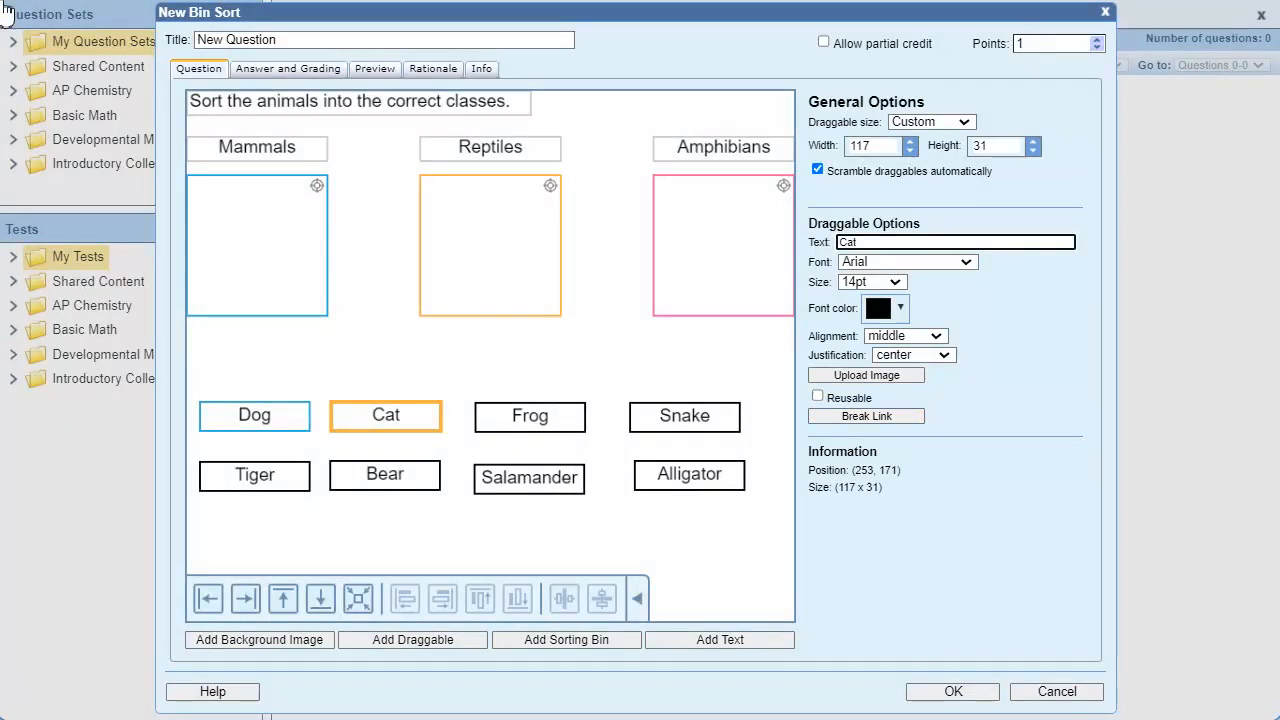
click(862, 418)
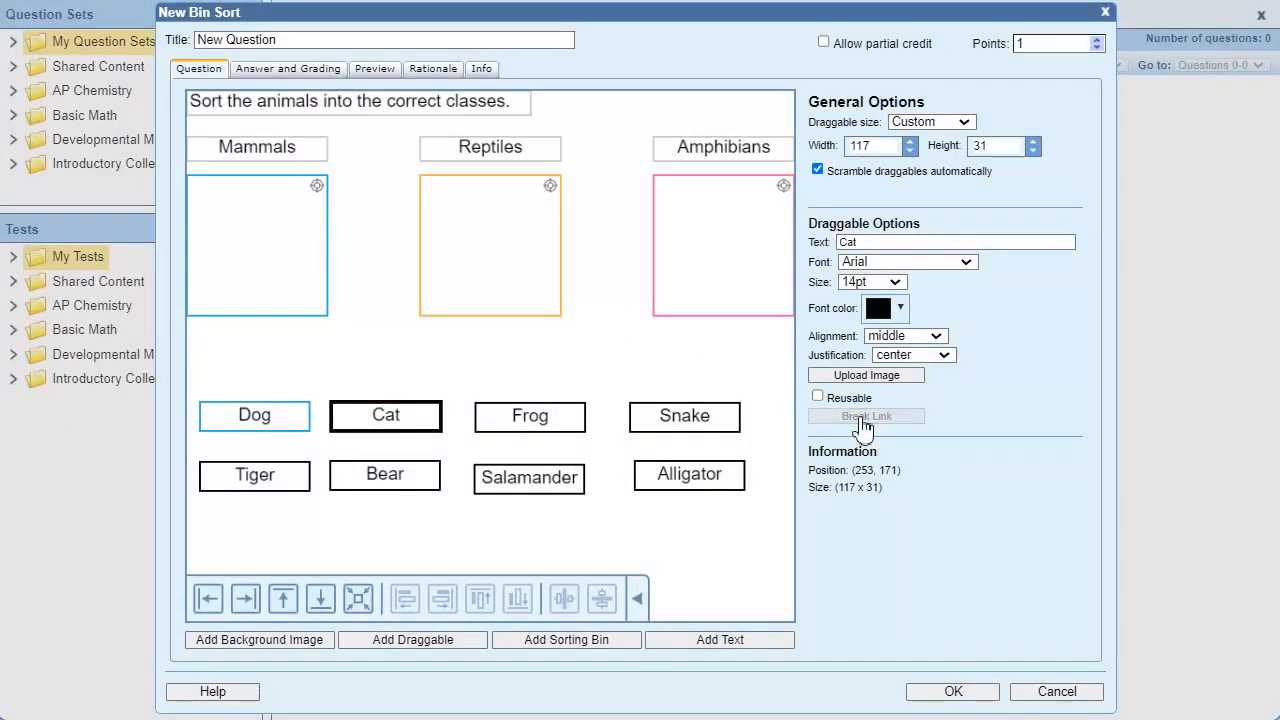
drag(394, 430, 280, 255)
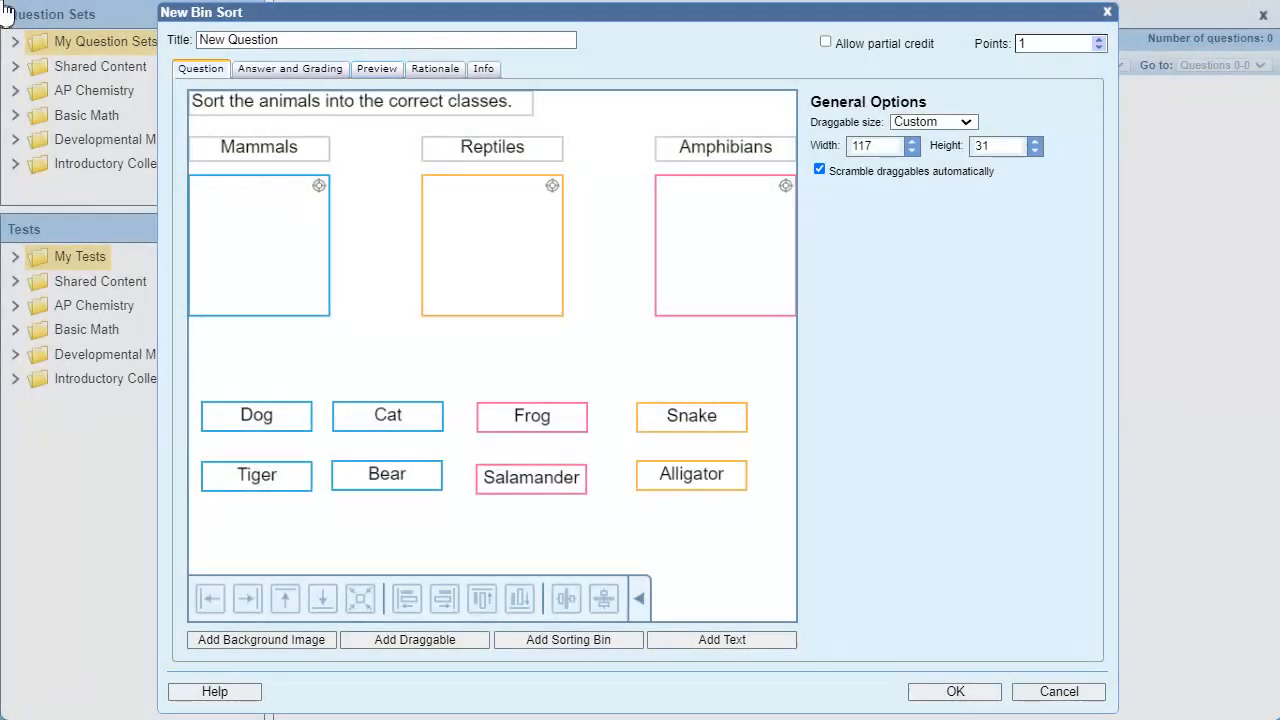
Review the question's preview and evaluation mode, and allow partial credit with the points set to 8
click(377, 70)
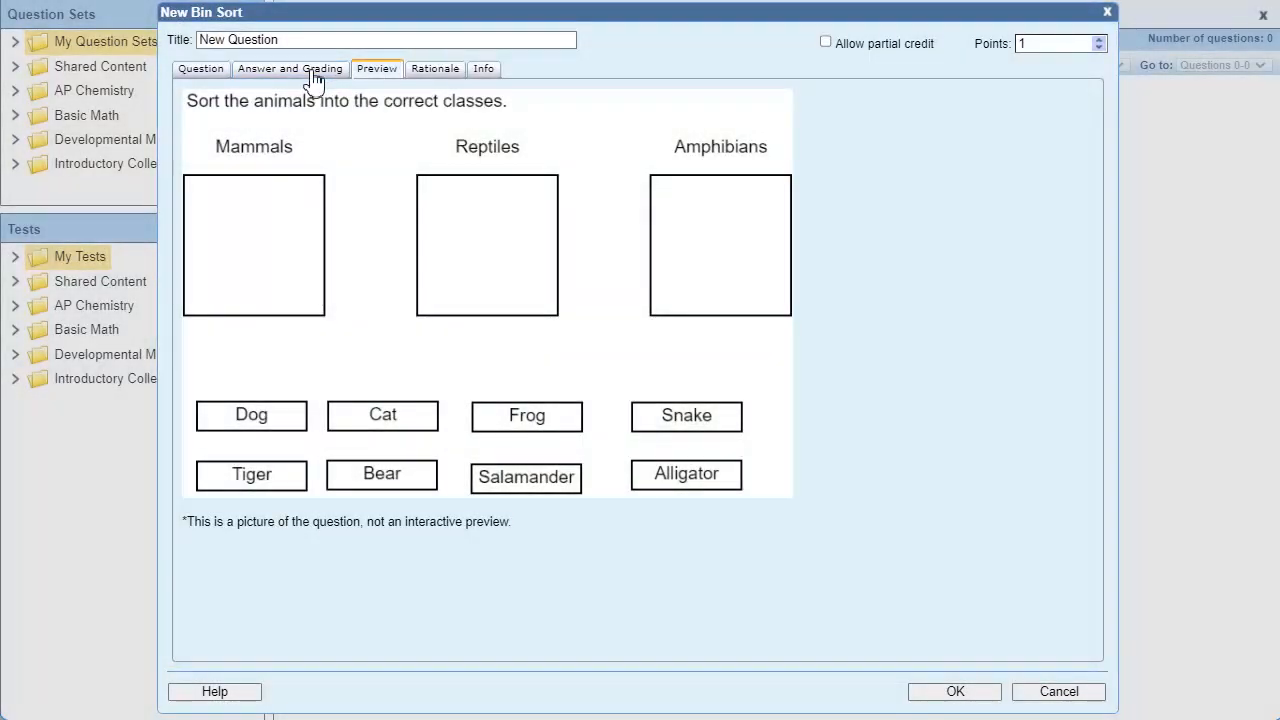
click(313, 72)
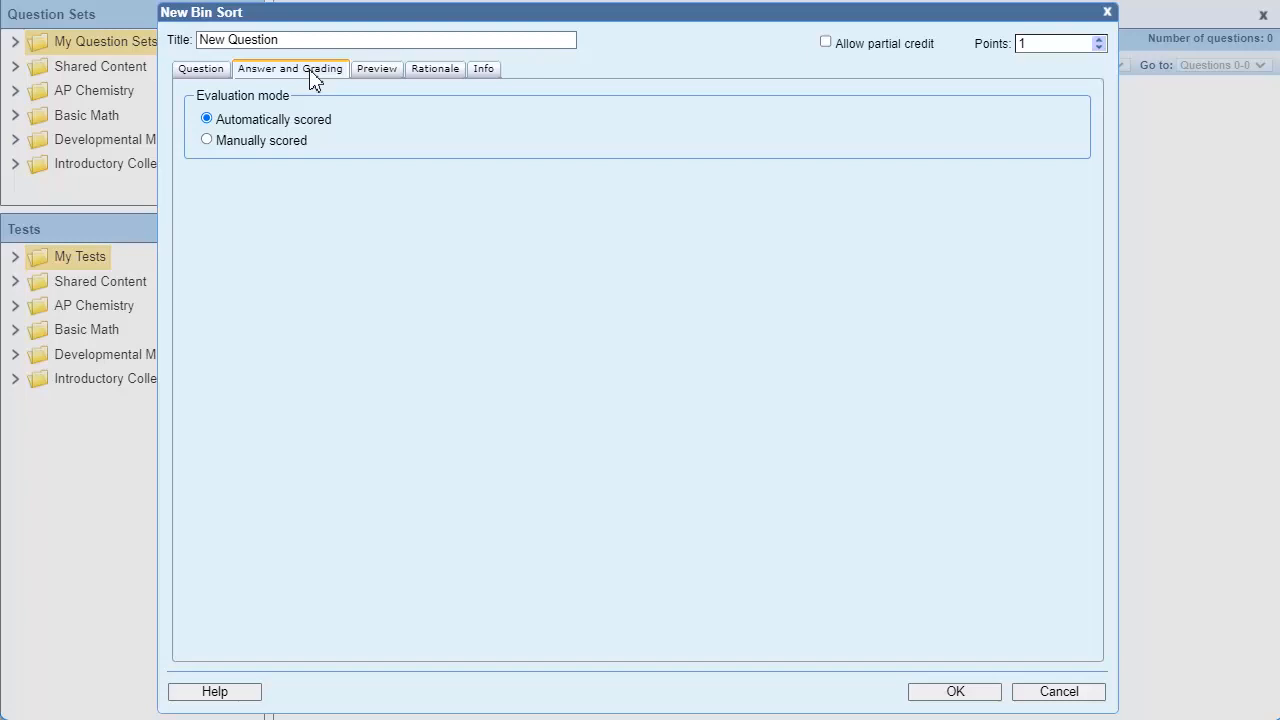
click(825, 42)
double_click(1073, 44)
text(8)
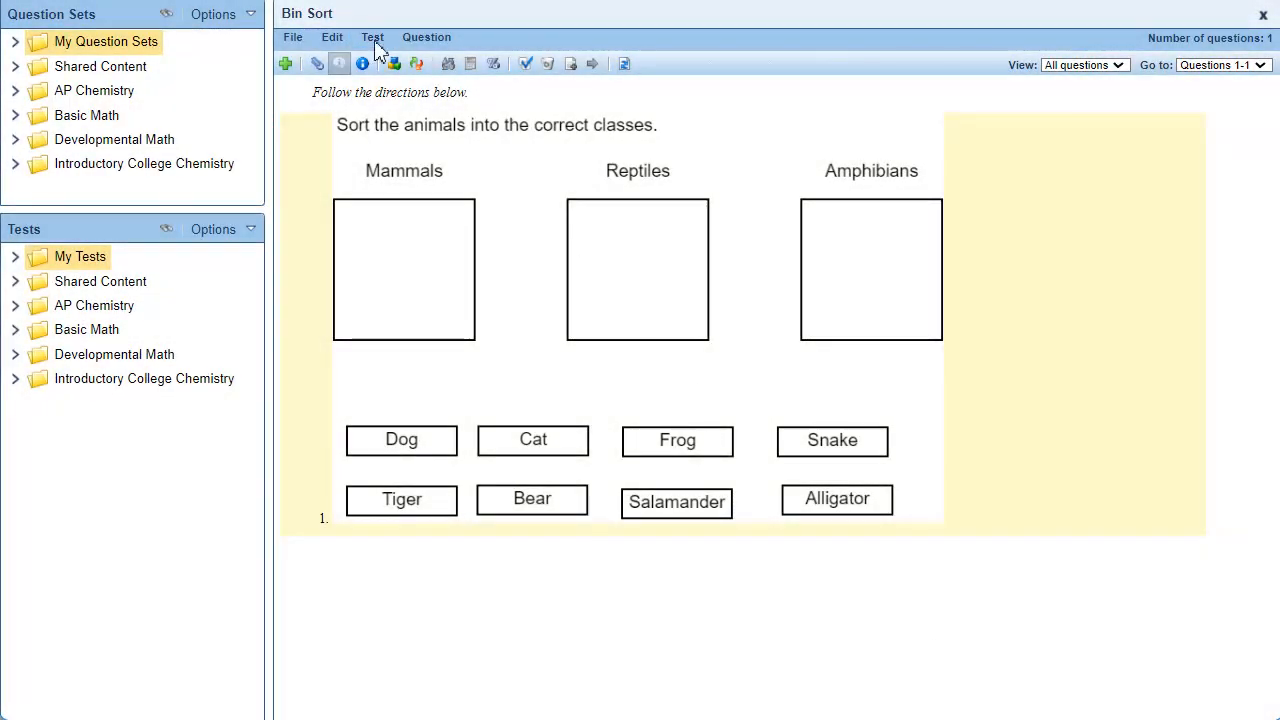
Preview the online test and sort Cat, Dog, Tiger and Bear into the Mammals bin
click(373, 40)
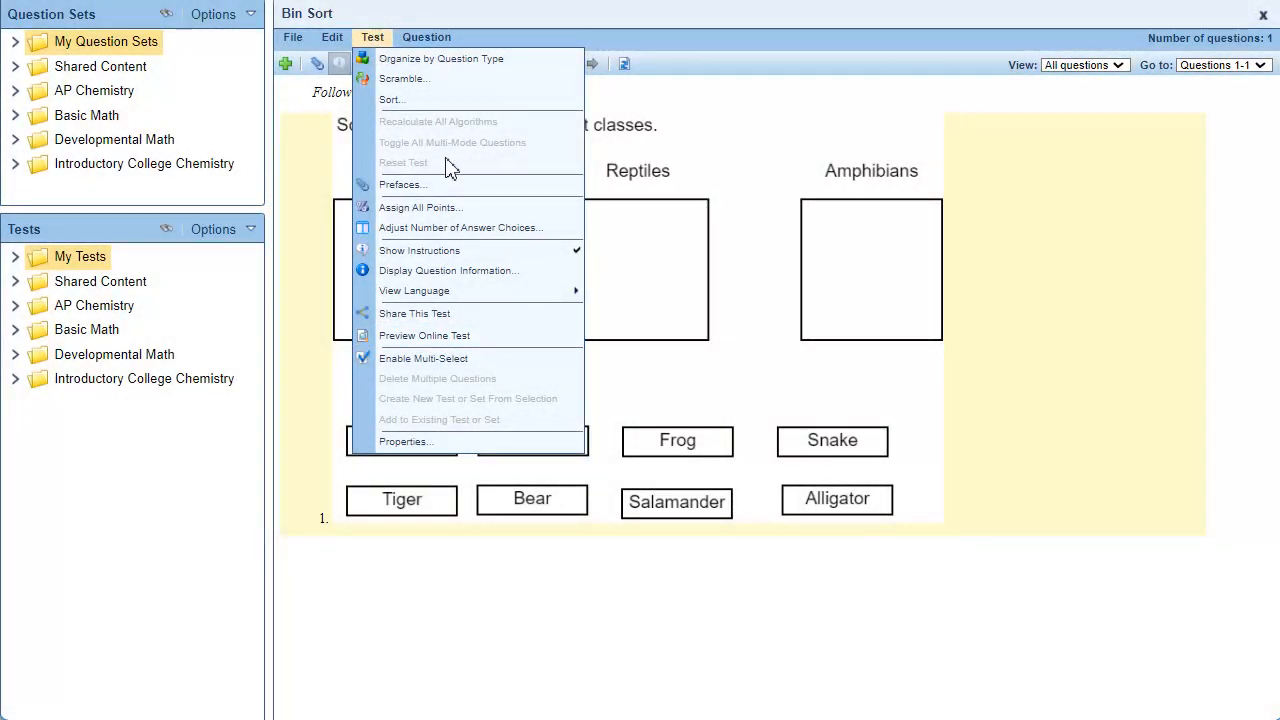
click(555, 338)
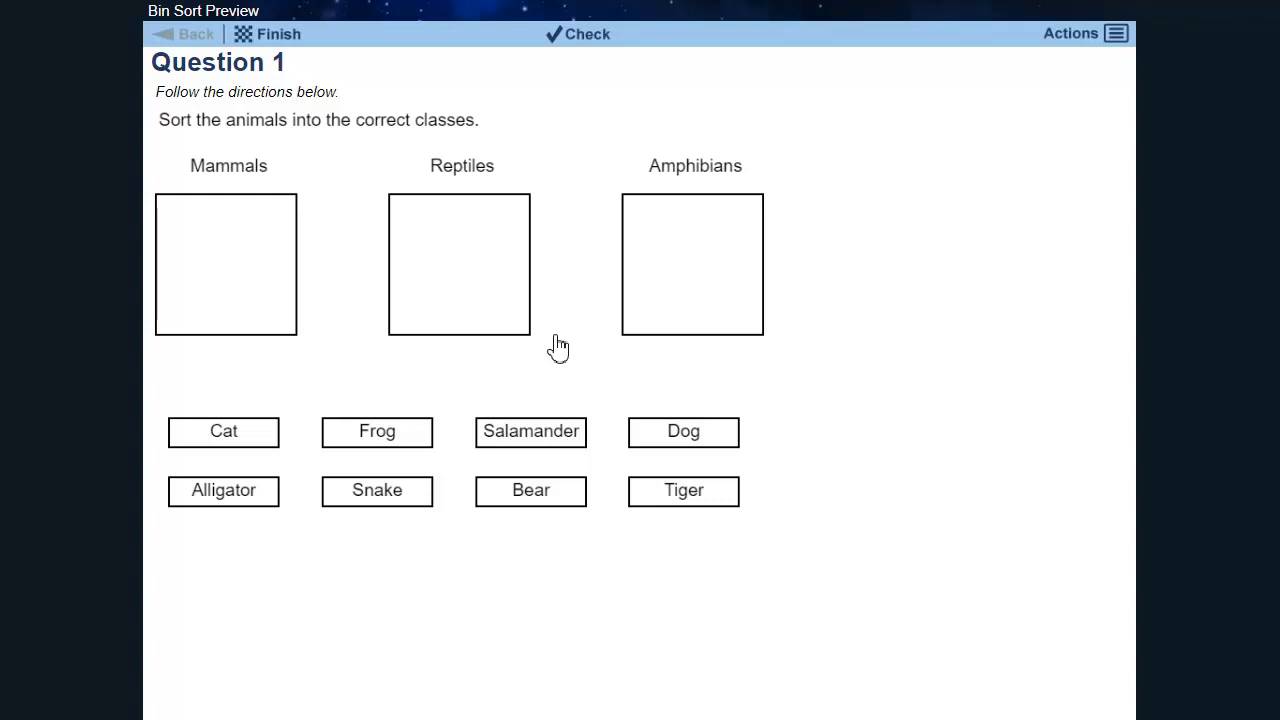
click(230, 432)
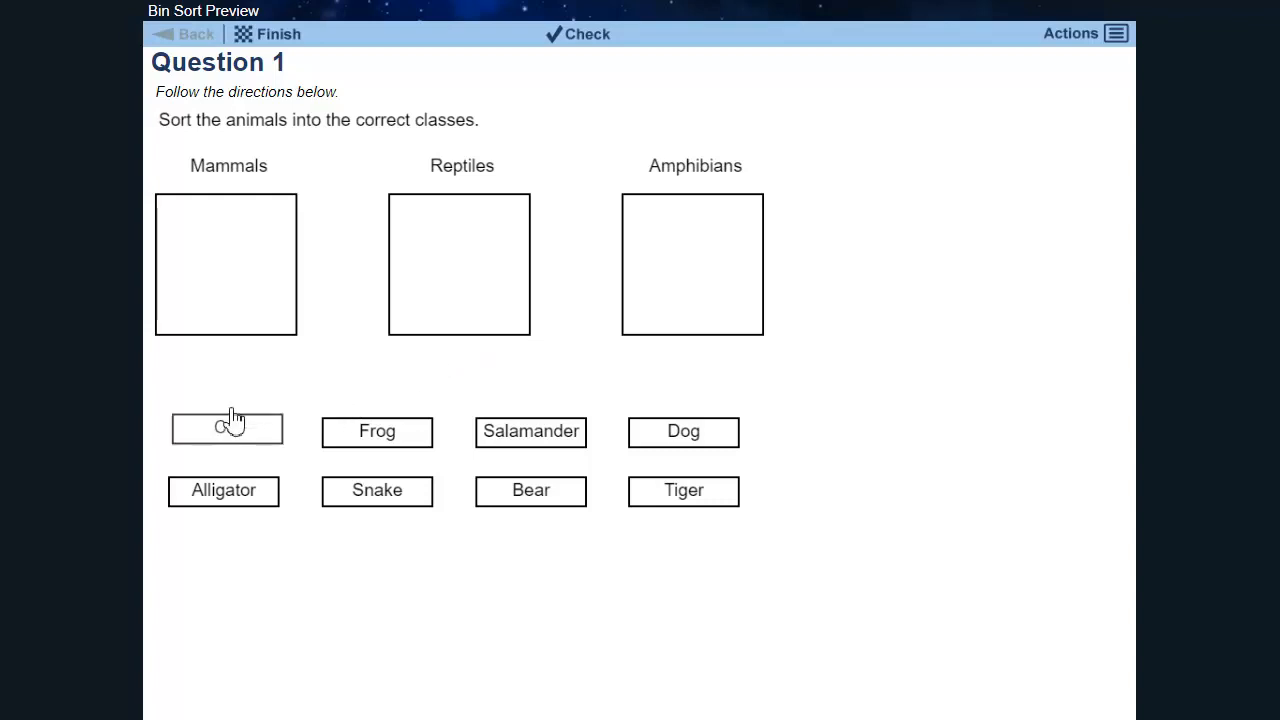
drag(683, 432, 192, 282)
drag(684, 490, 230, 300)
drag(531, 490, 226, 300)
Sort Salamander and Frog into Amphibians and Alligator and Snake into Reptiles, and check the answer to finish the preview
drag(554, 431, 692, 232)
drag(377, 431, 693, 300)
drag(247, 490, 440, 316)
drag(377, 490, 470, 333)
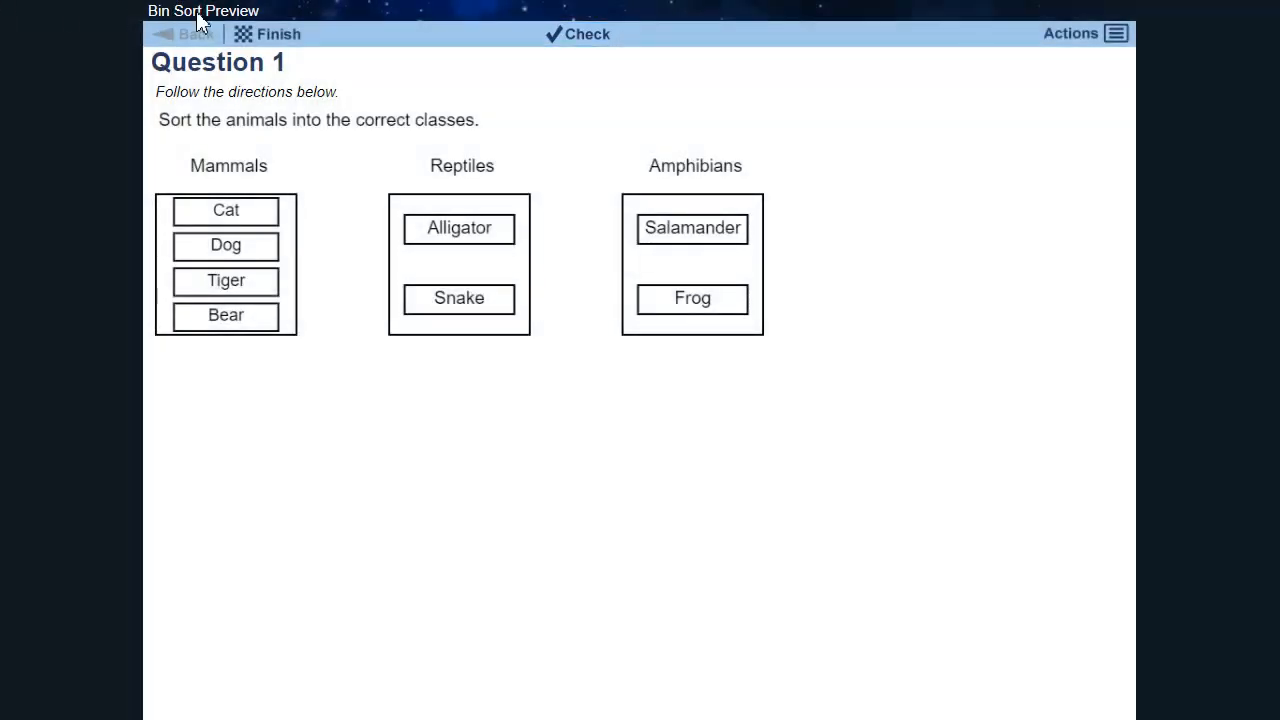
click(593, 40)
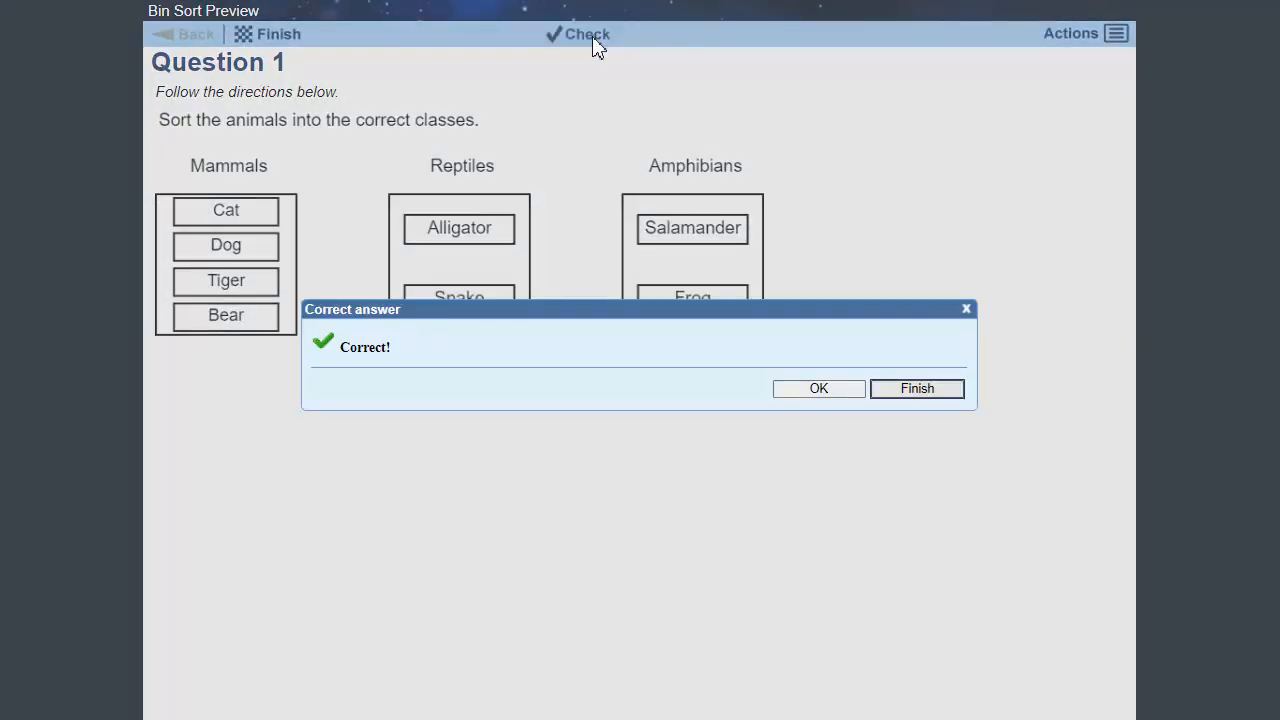
click(946, 395)
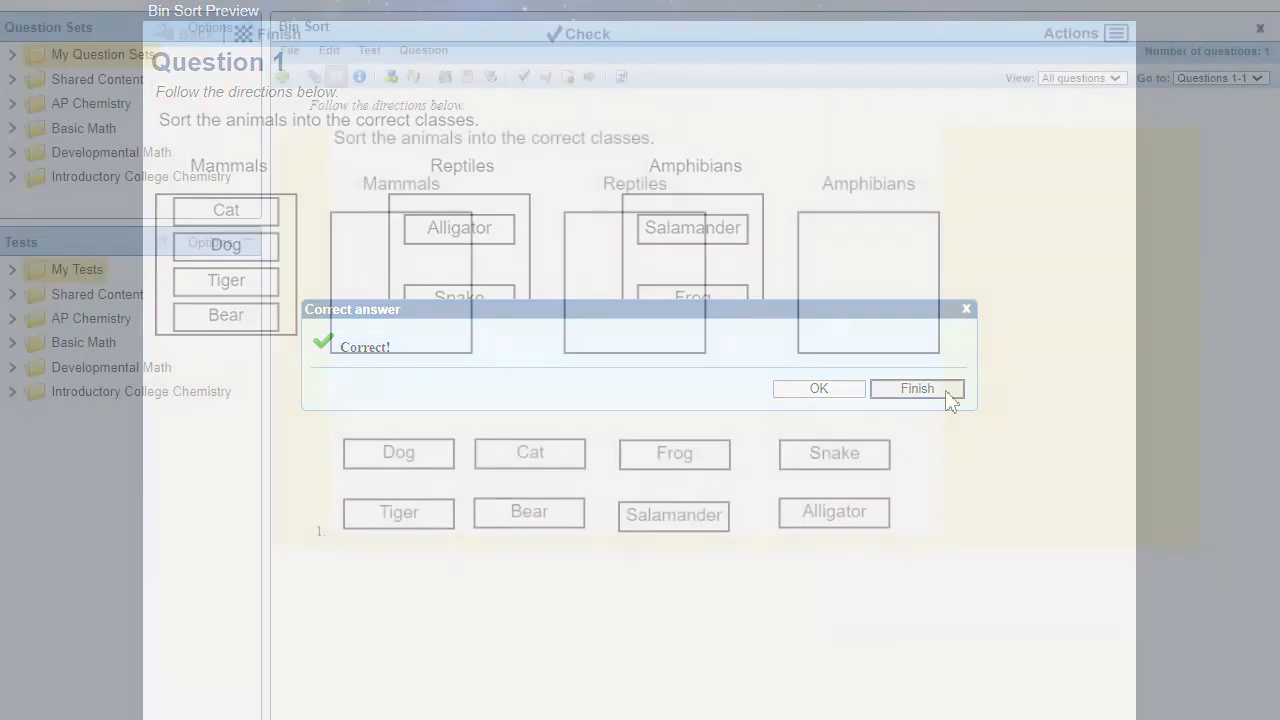